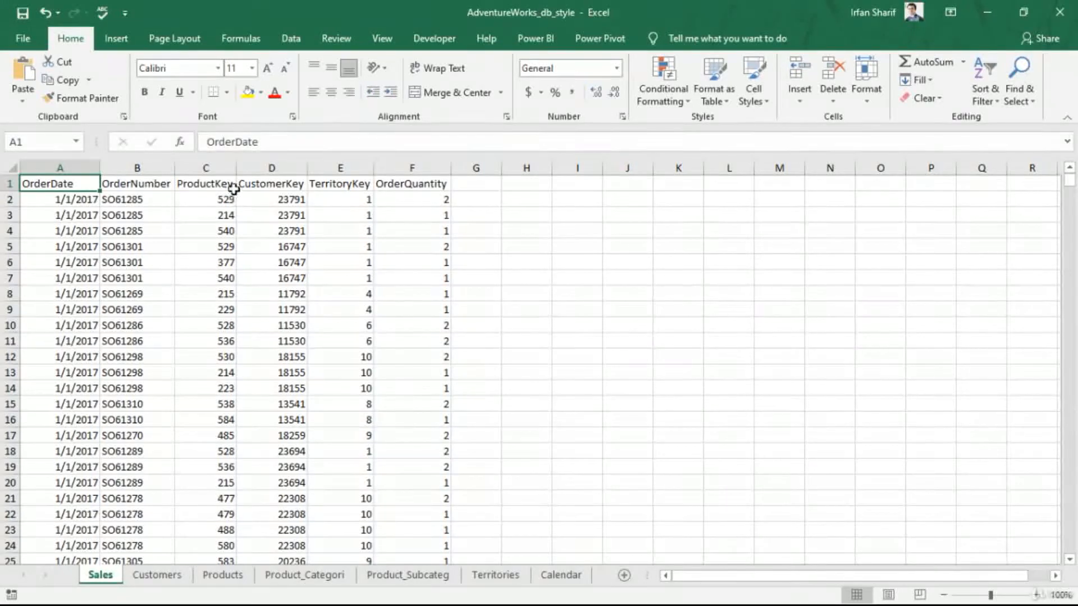
Step: Convert the Sales sheet's data, from OrderDate to OrderQuantity, into a table with headers
click(216, 186)
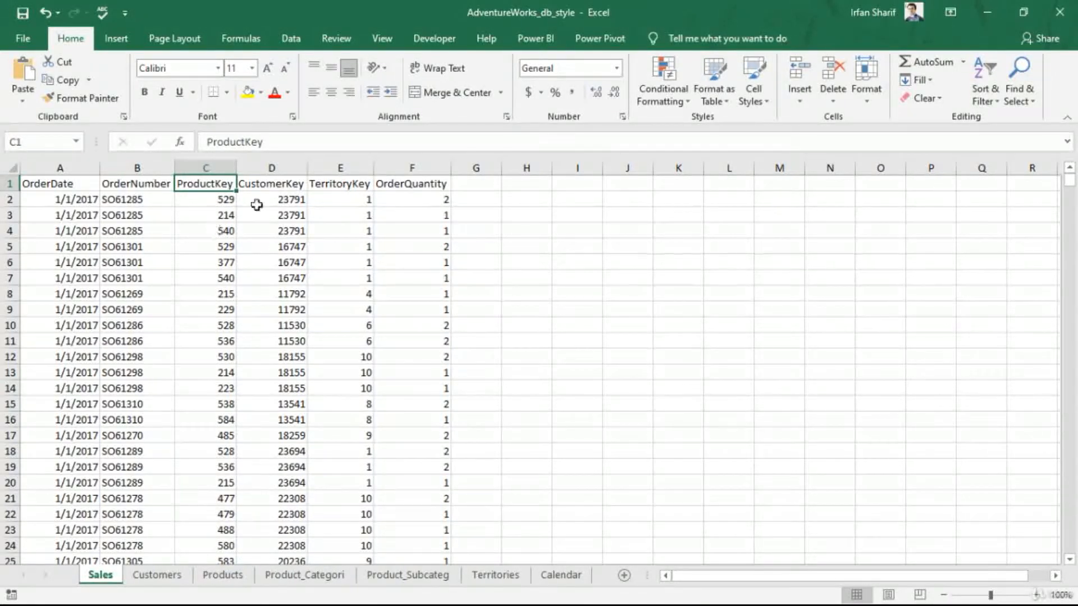
click(291, 184)
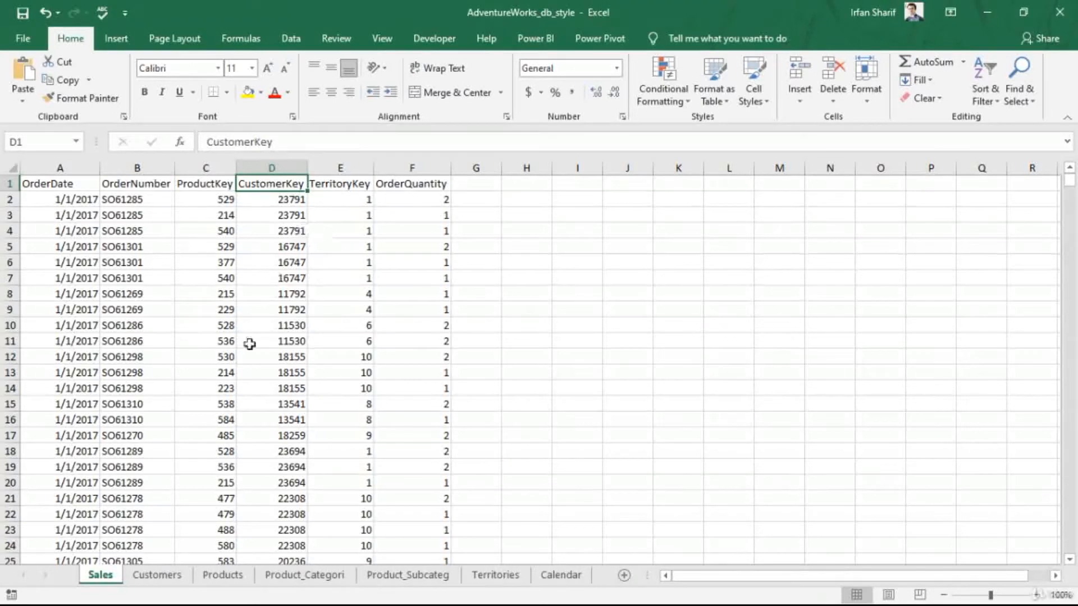
click(76, 190)
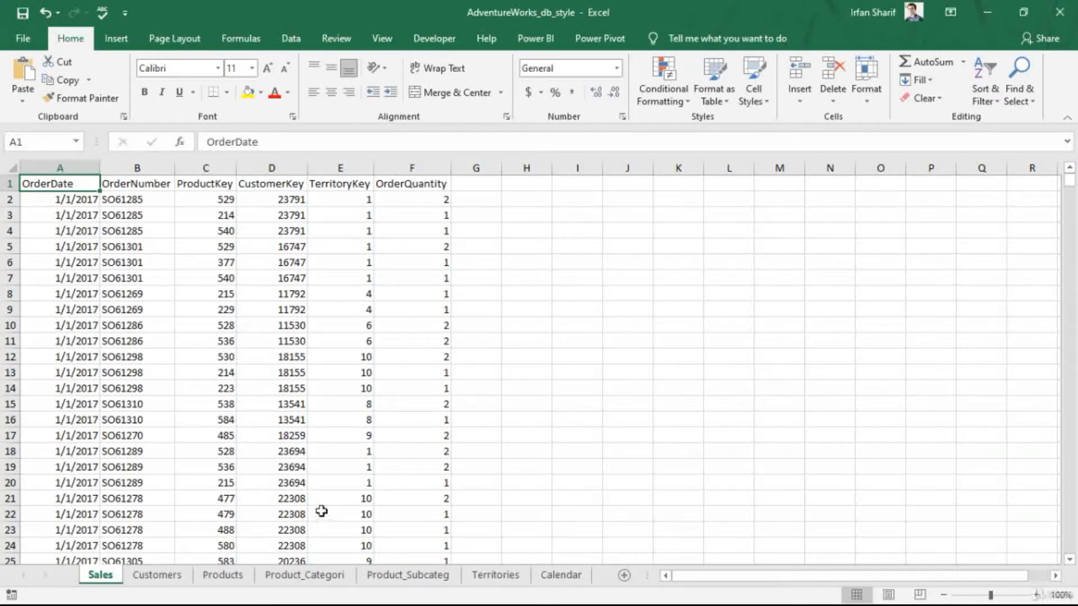
click(116, 39)
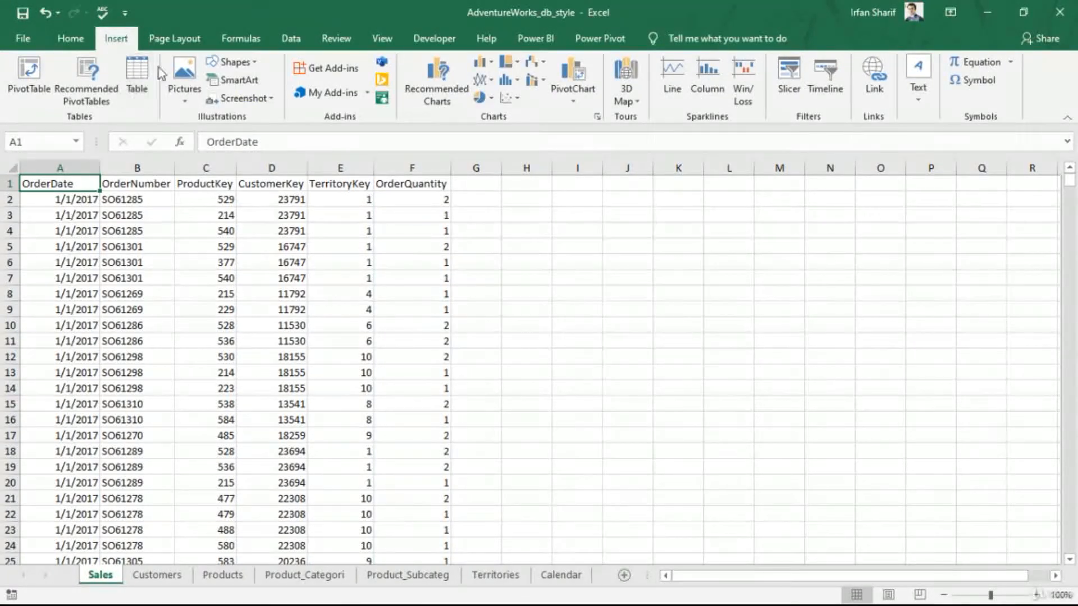
click(137, 76)
click(630, 414)
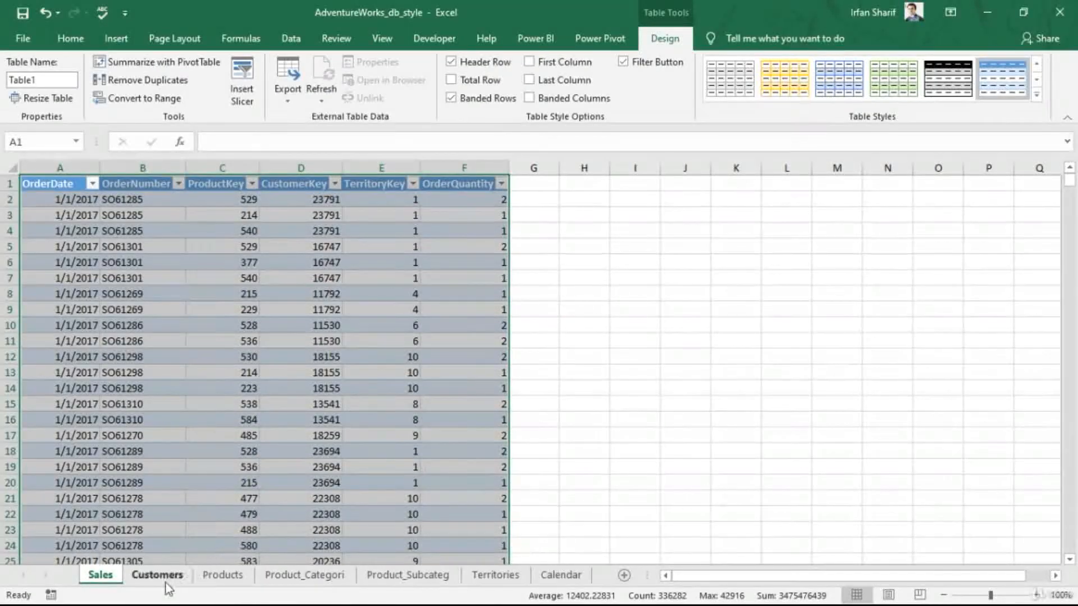
Step: Convert the data on the Customers sheet, from CustomerKey to TotalChildren, into a table with headers
click(153, 576)
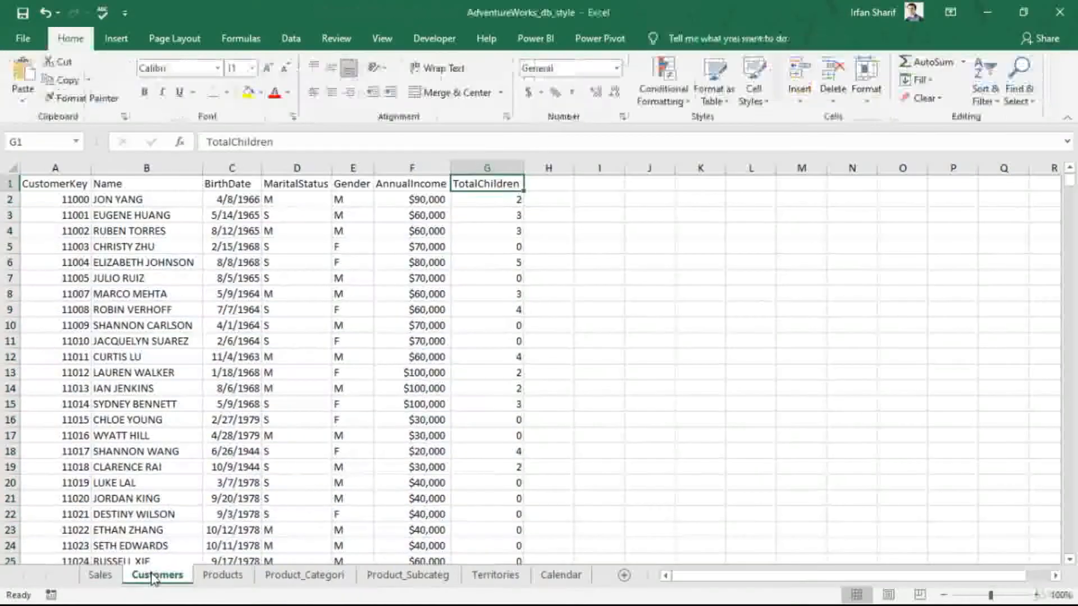
click(112, 40)
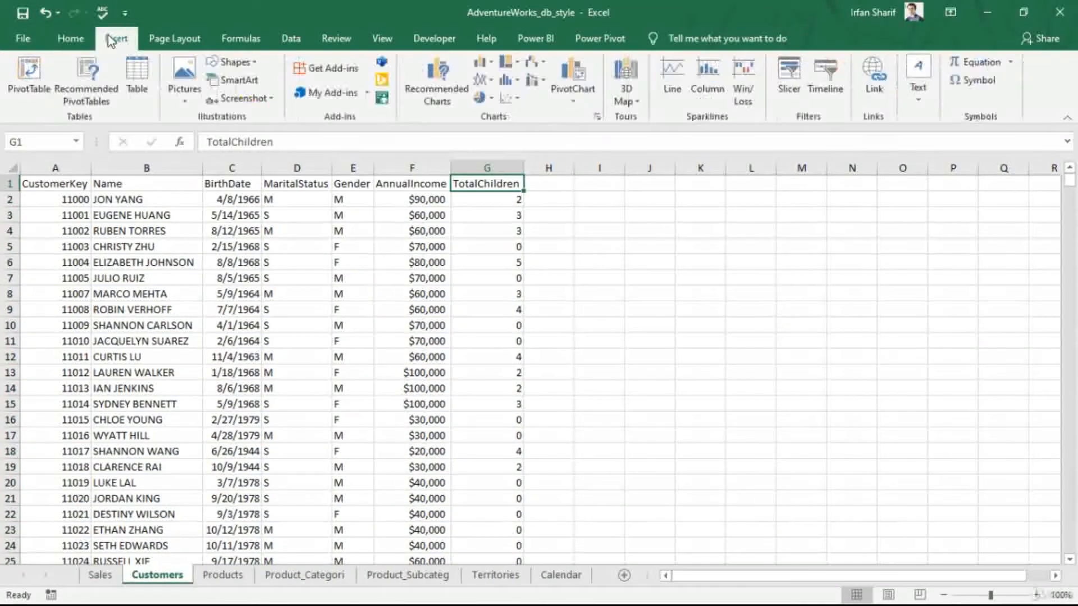
click(137, 84)
click(629, 413)
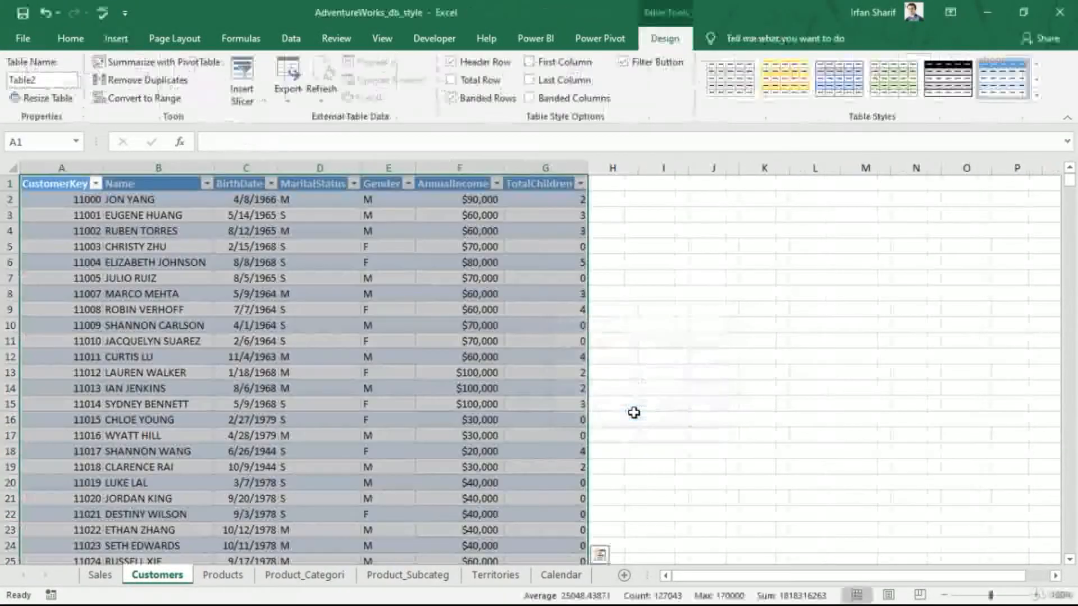
Step: Convert the Products sheet's range A1:F294 into a table with headers
click(236, 579)
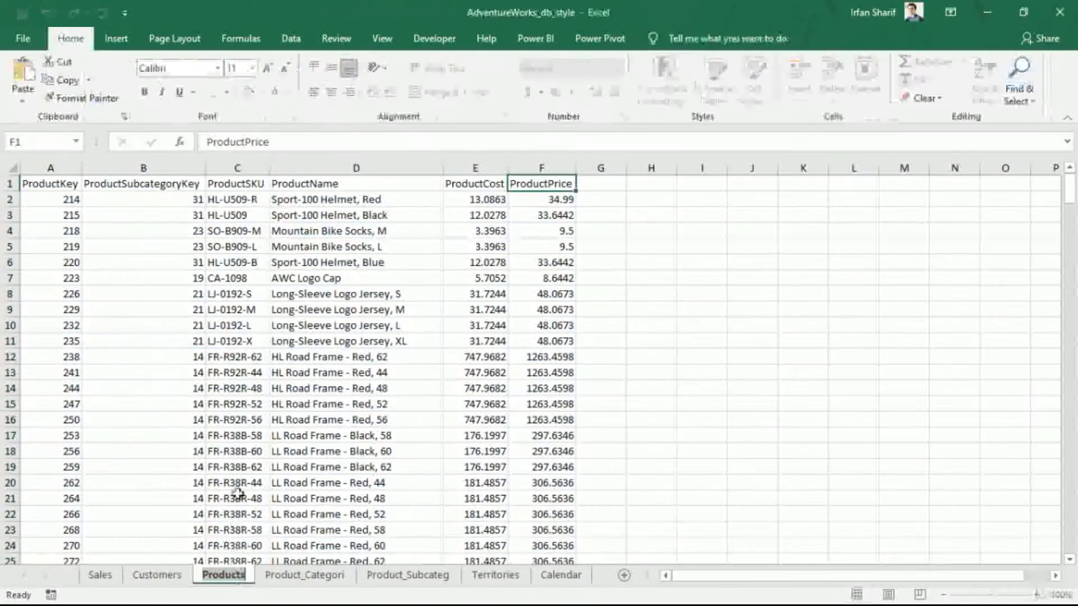
click(123, 42)
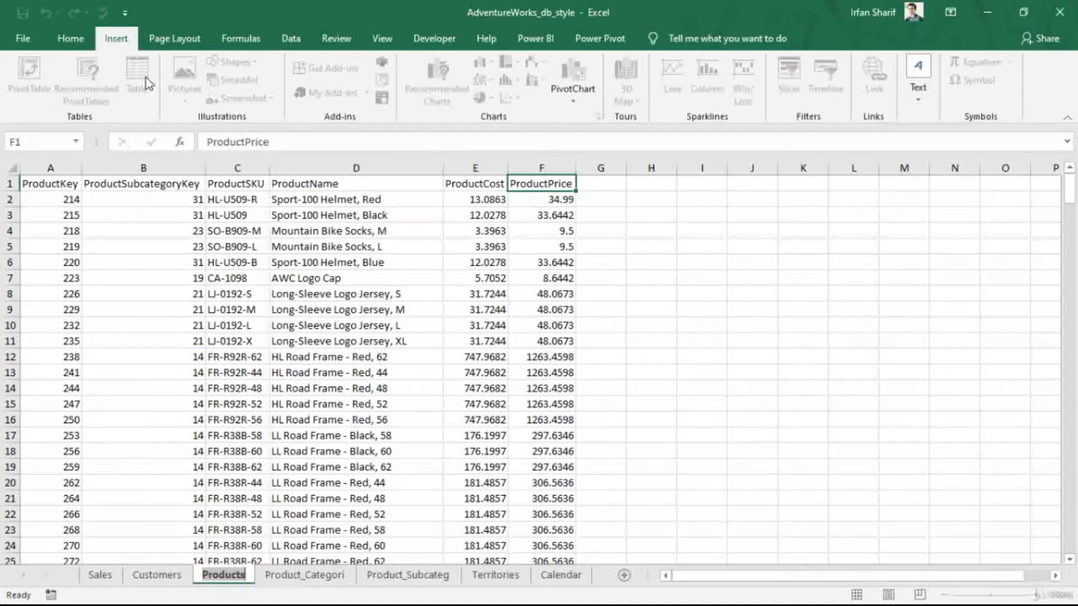
click(240, 436)
double_click(52, 185)
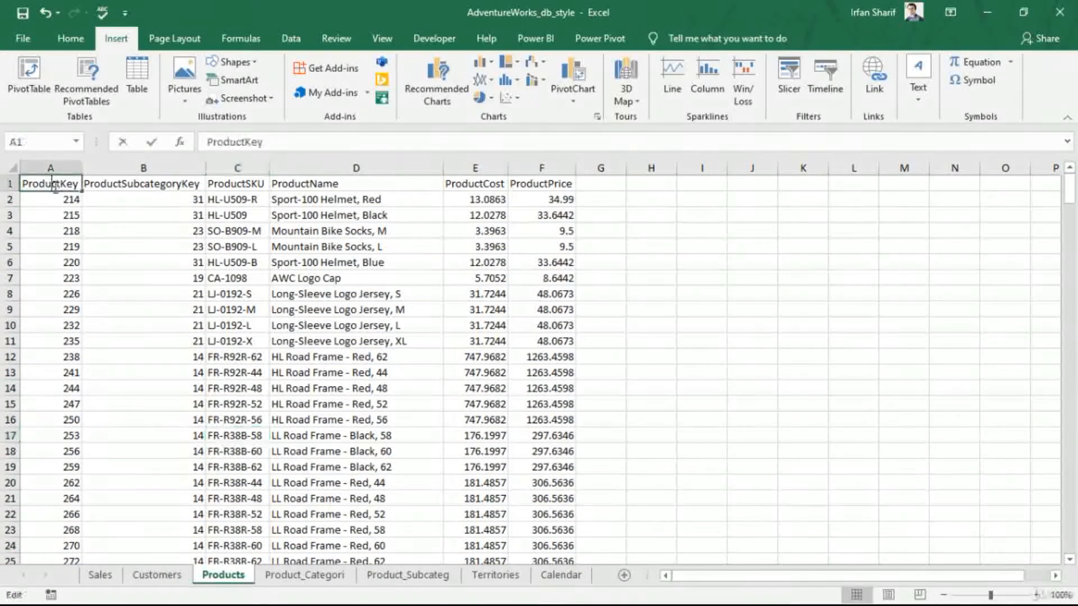
click(174, 279)
click(63, 178)
click(137, 79)
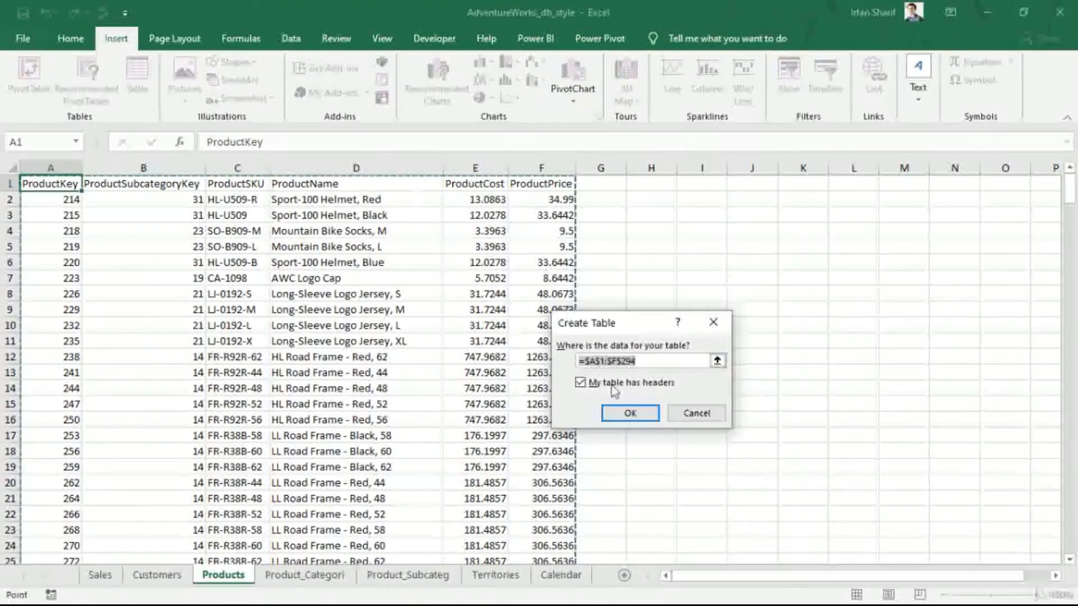
click(631, 414)
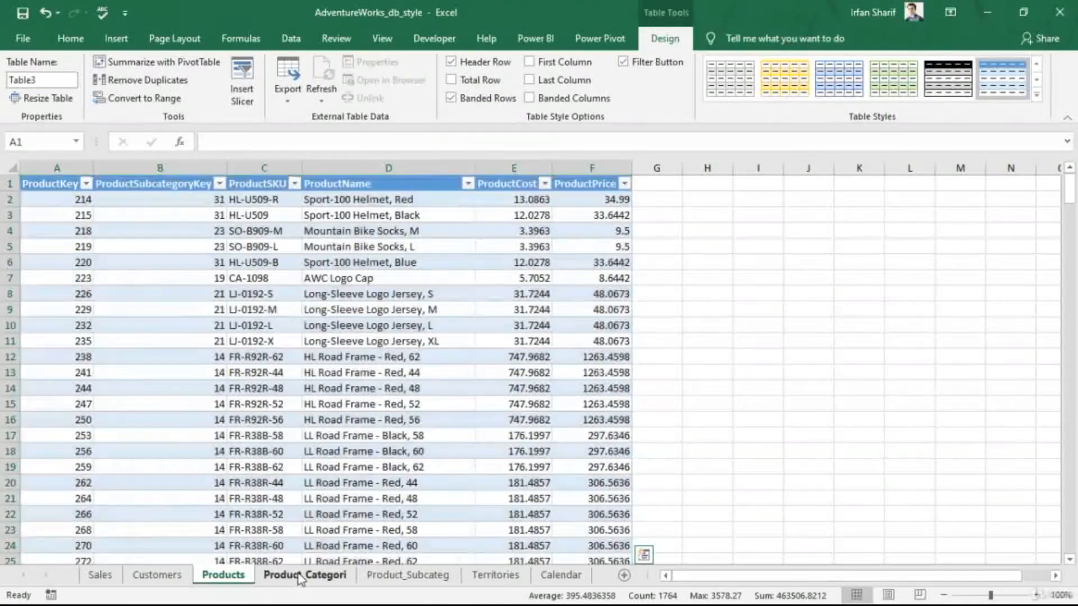
Step: Convert range A1:B5 on the Product_Categori sheet into a table with headers
click(298, 574)
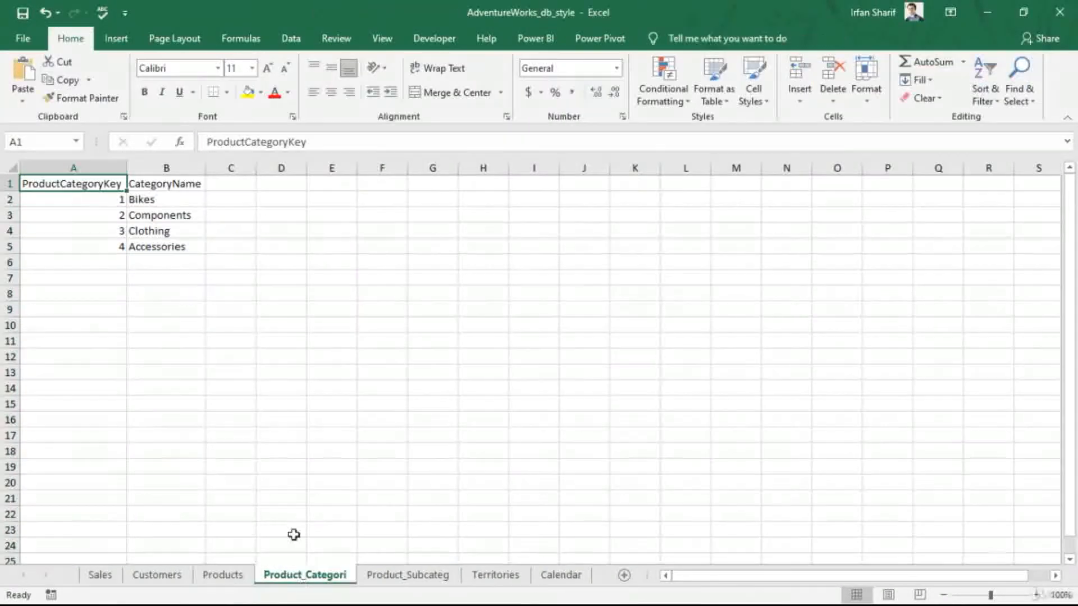
click(129, 40)
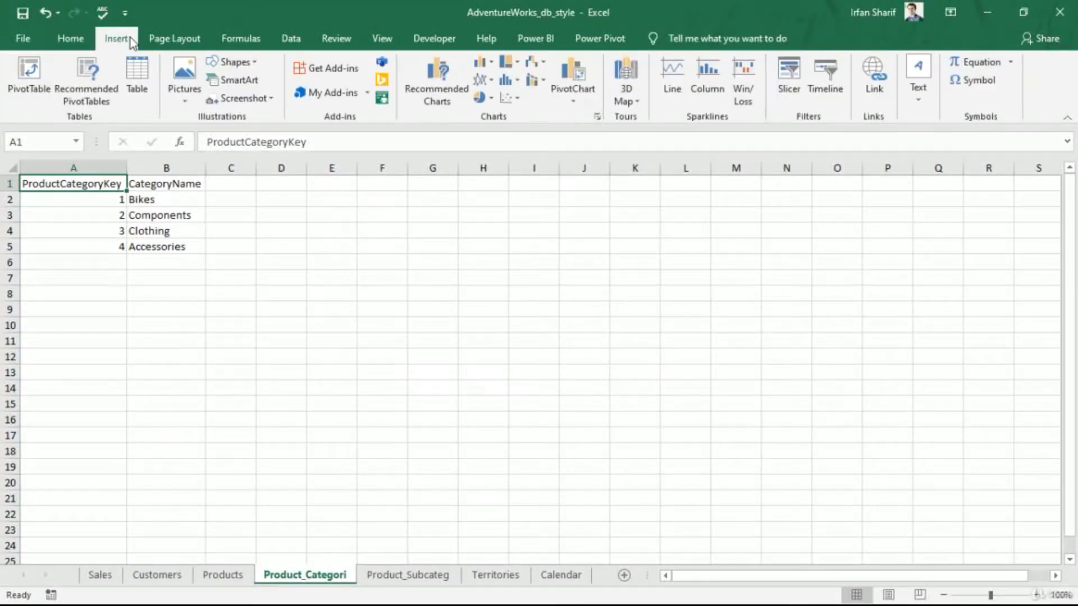
click(138, 72)
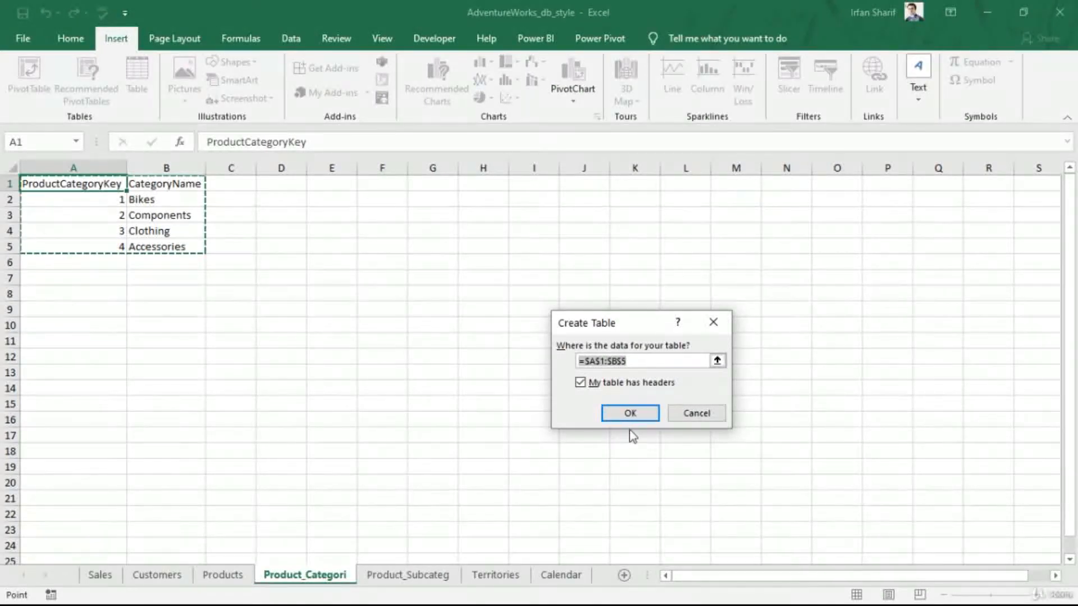
click(632, 412)
Step: Convert range A1:C38 on the Product_Subcateg sheet into a table with headers
click(408, 574)
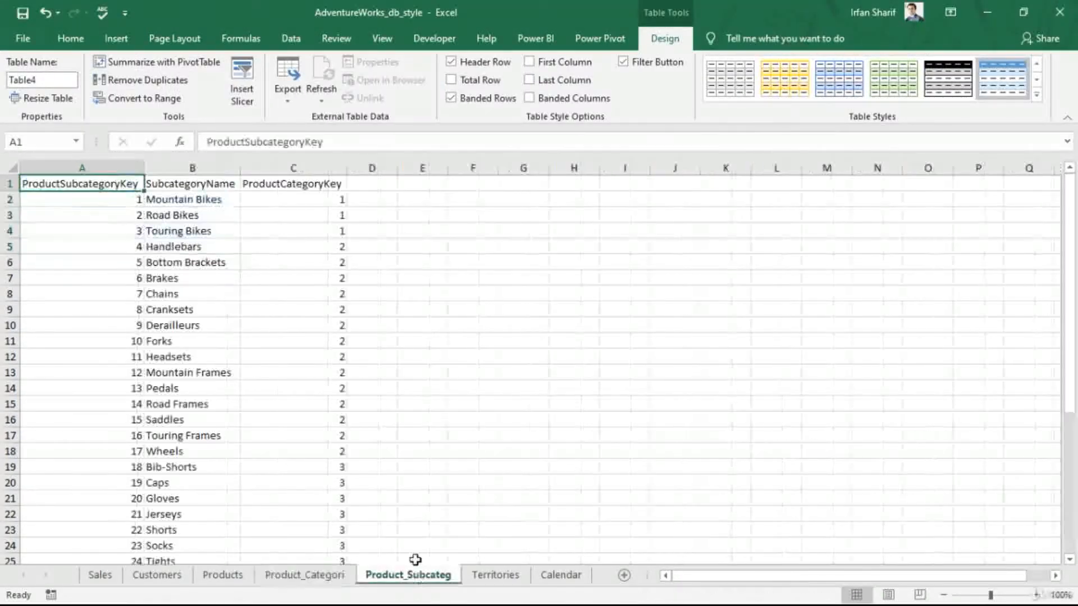
click(118, 39)
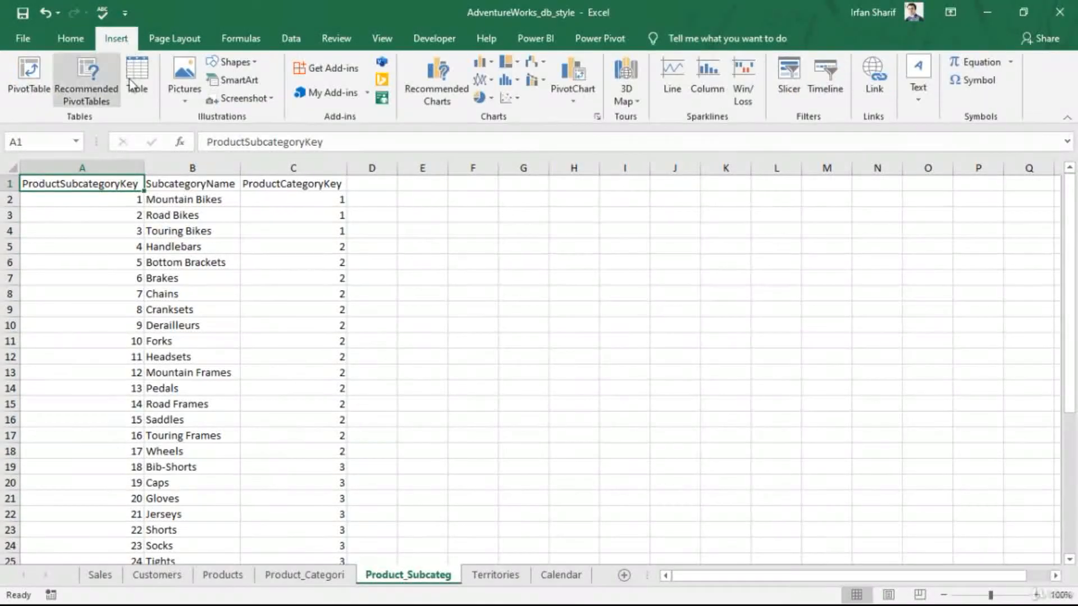
click(140, 74)
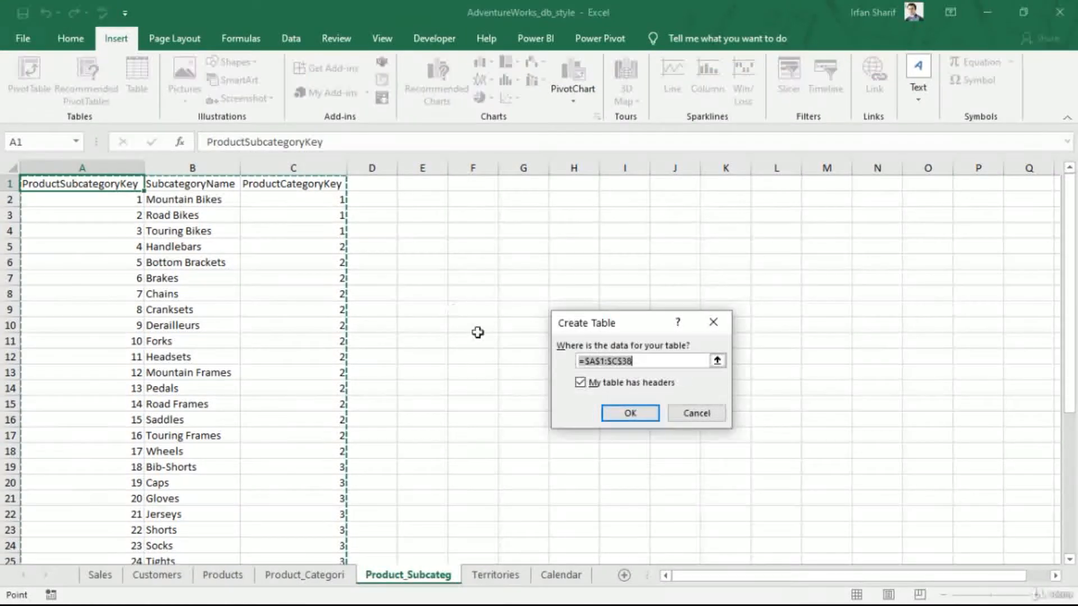
click(638, 414)
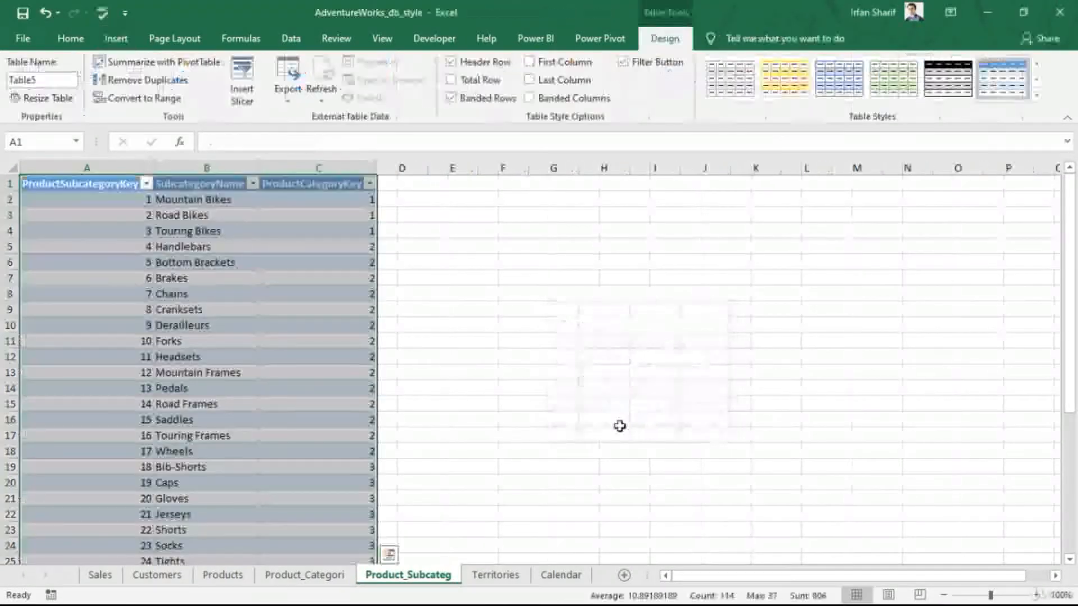
Step: Convert the Territories sheet's data, from SalesTerritoryKey to Continent, into a table with headers
click(509, 575)
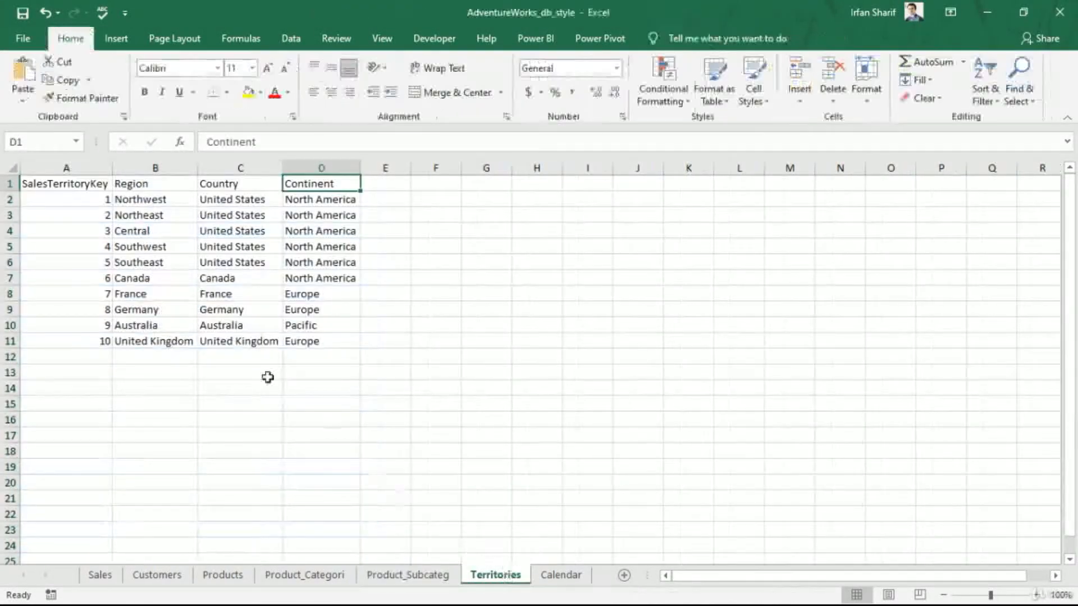
click(116, 38)
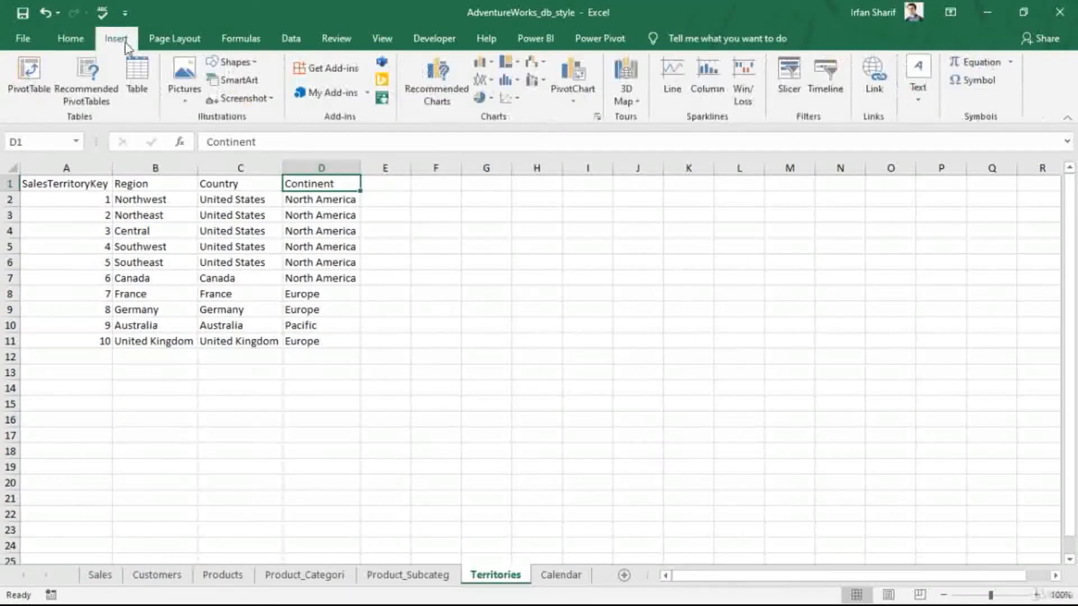
click(132, 85)
click(630, 413)
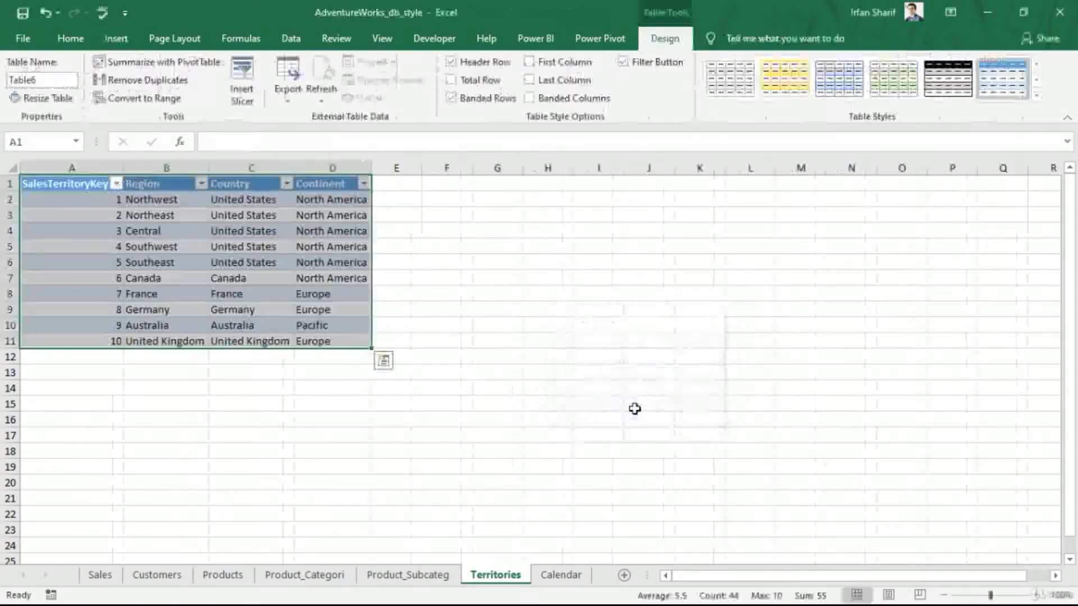
Step: Convert the Calendar sheet's date list in A1:A913 into a table with headers
click(559, 575)
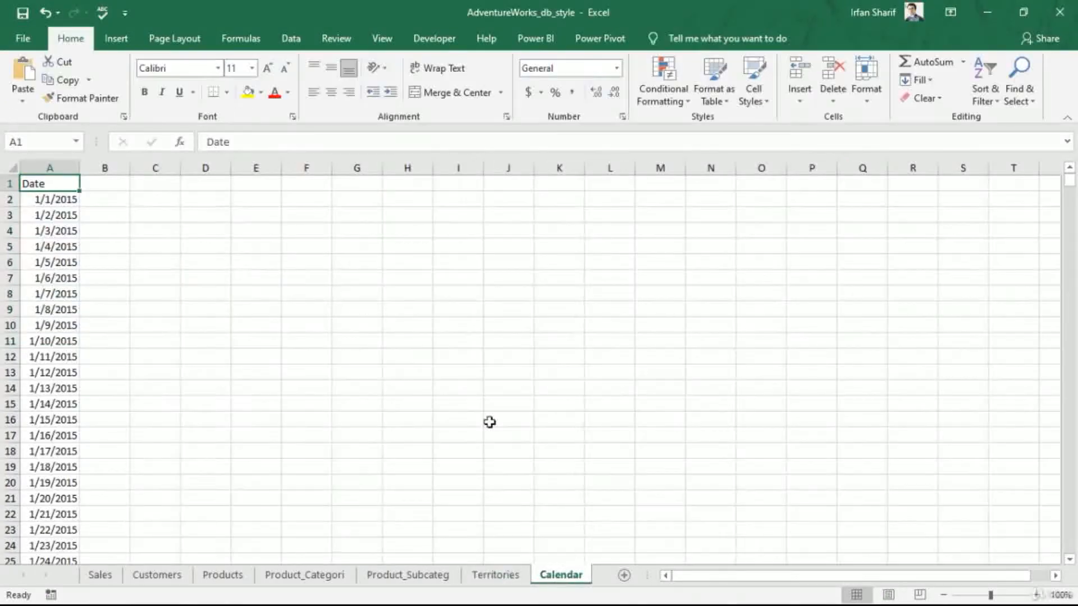
click(116, 38)
click(137, 84)
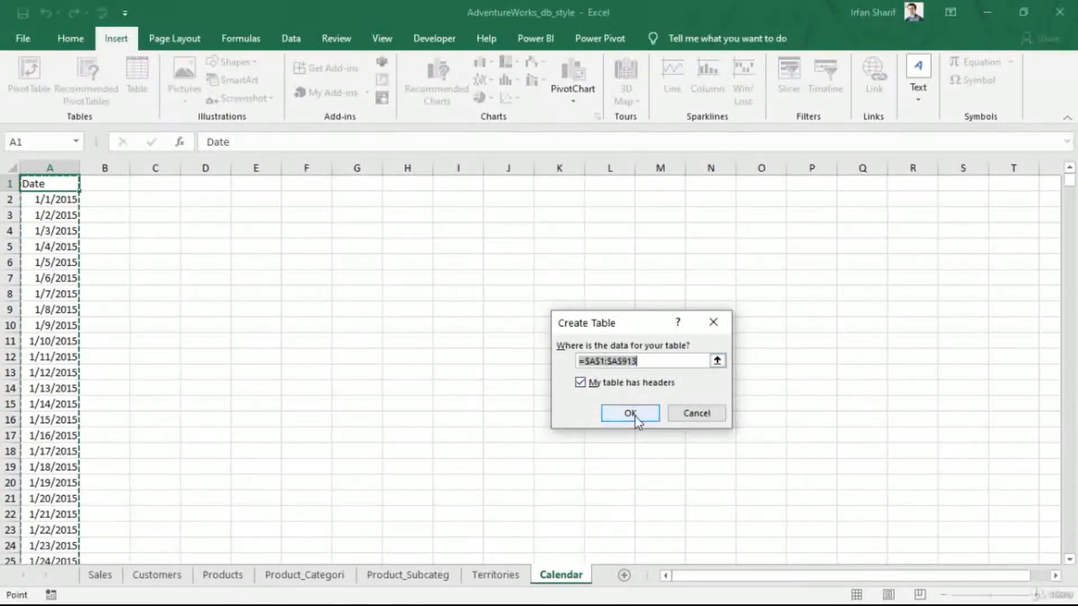
click(632, 415)
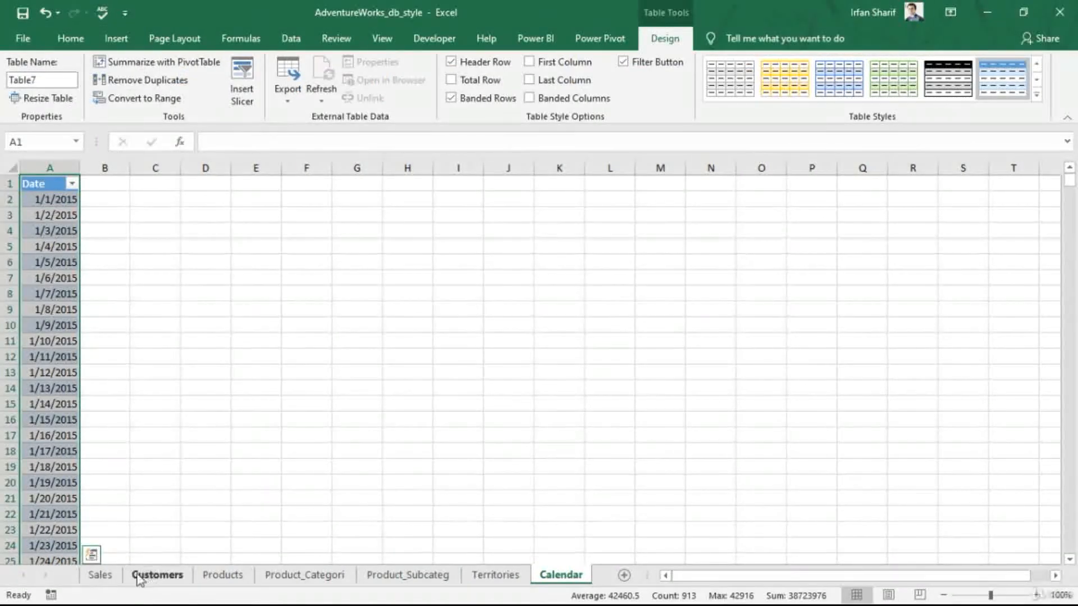
Step: Rename the table on the Sales sheet to Sales
click(104, 577)
click(67, 185)
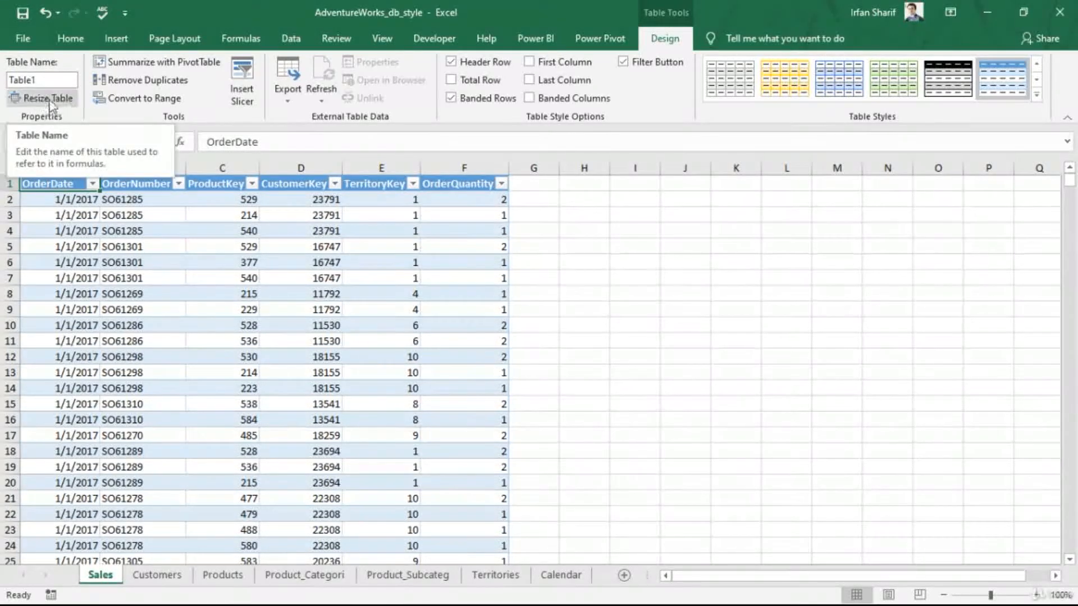
click(59, 81)
text(S)
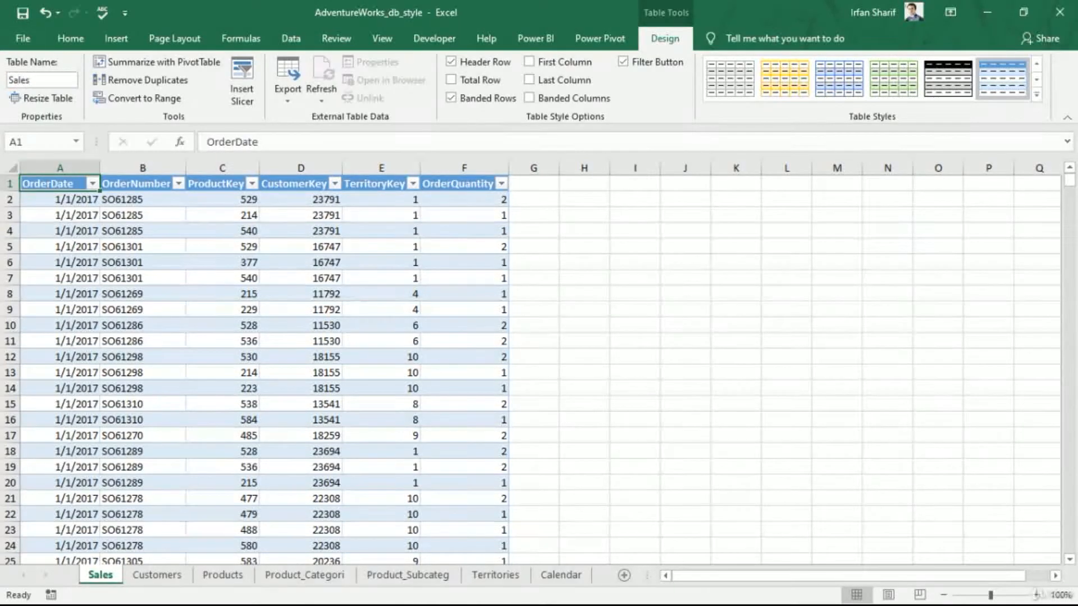
click(56, 213)
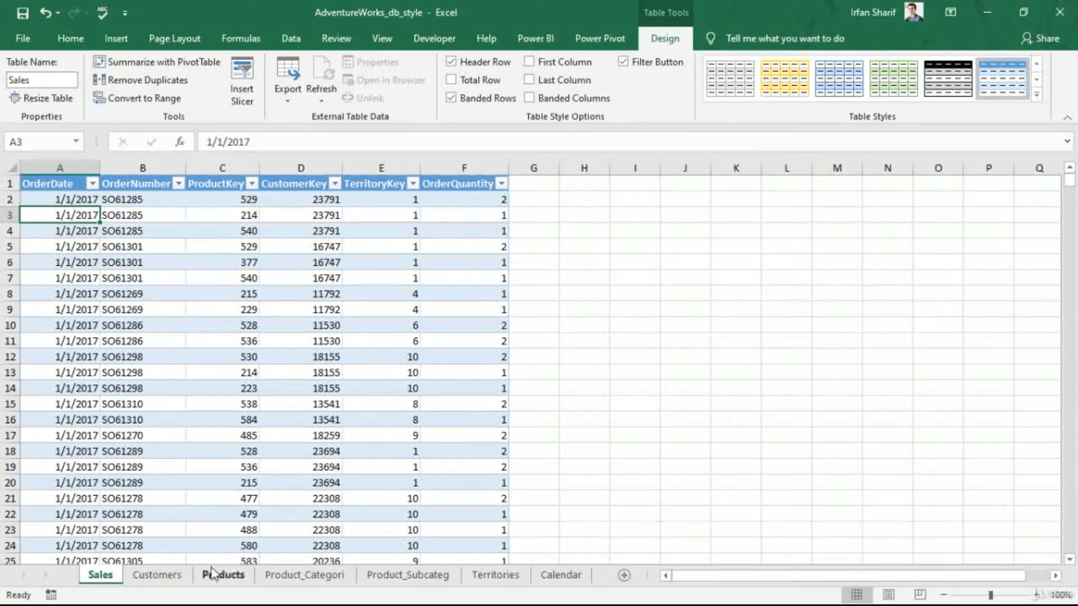
Step: Rename the table on the Customers sheet to Customers
click(174, 578)
click(67, 79)
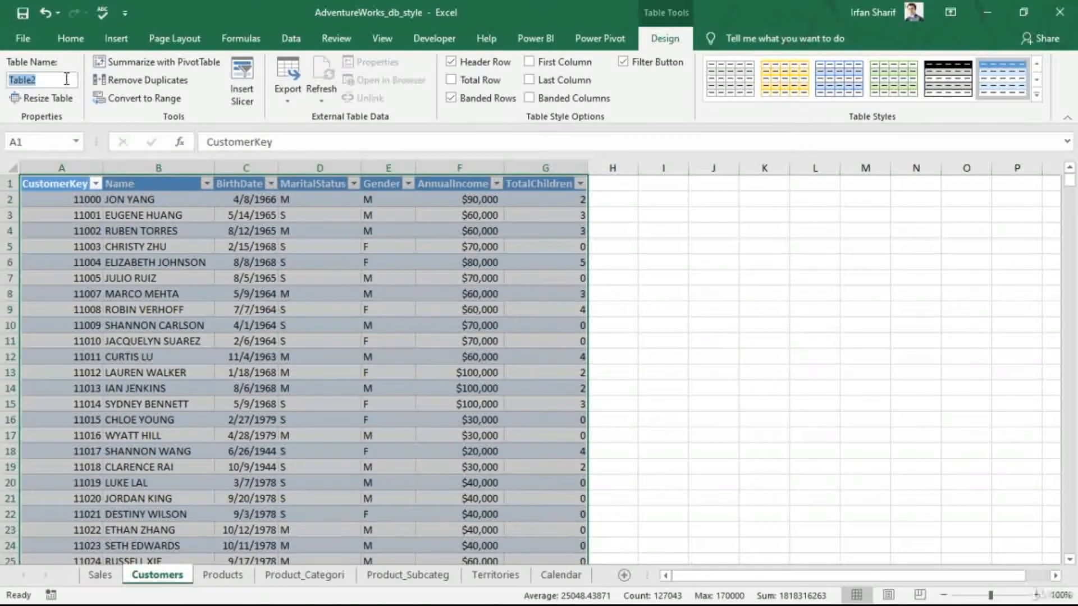
key(BackSpace)
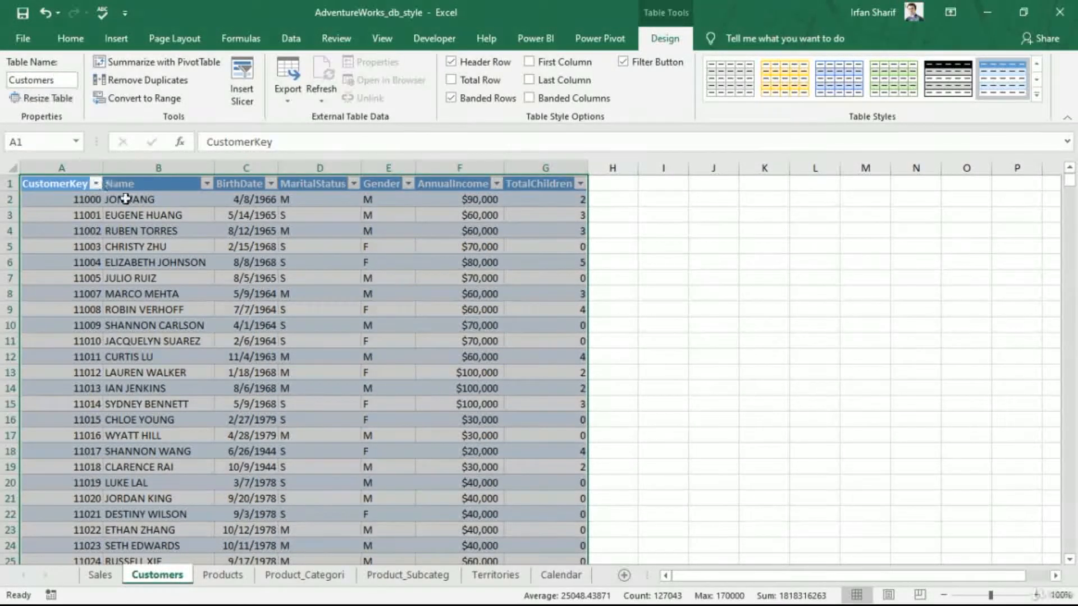
click(156, 214)
Step: Rename the table on the Products sheet to Products
click(222, 575)
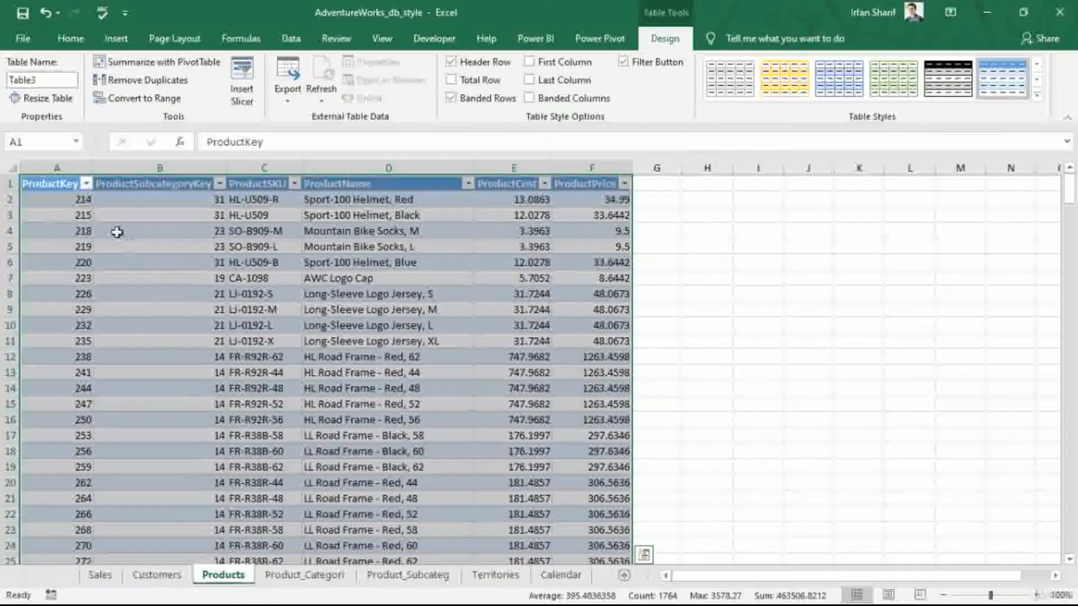
click(51, 80)
key(BackSpace)
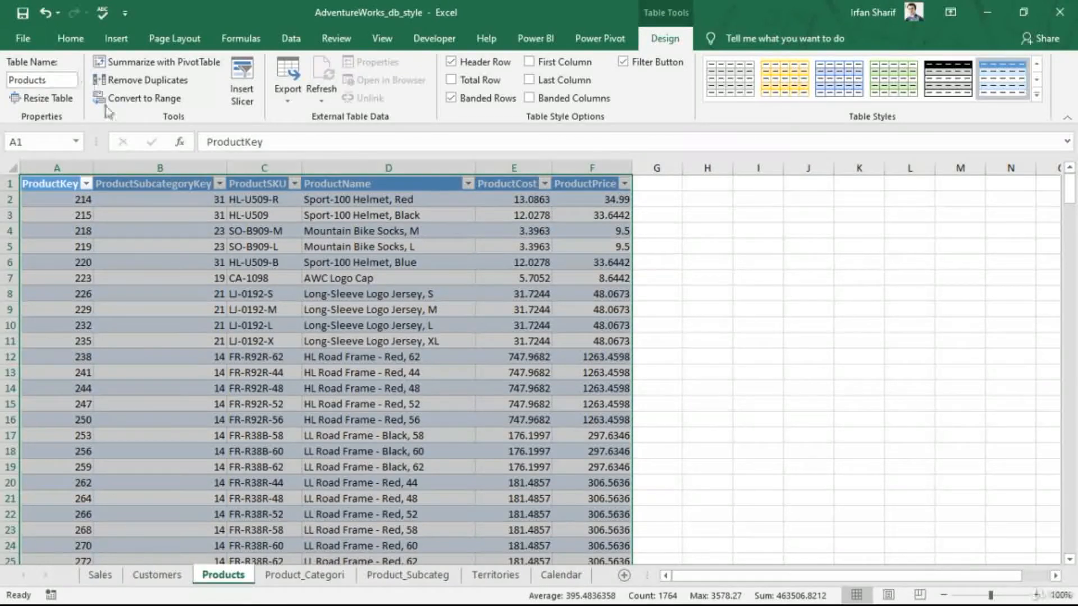
click(154, 192)
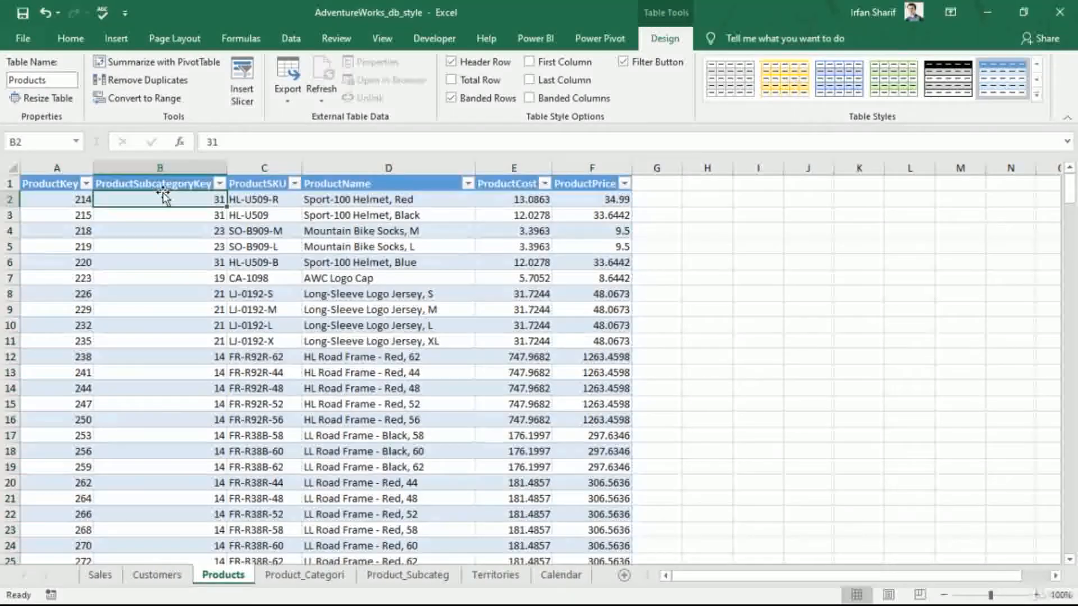
Step: Rename the table on the Product_Categori sheet to Category
click(301, 575)
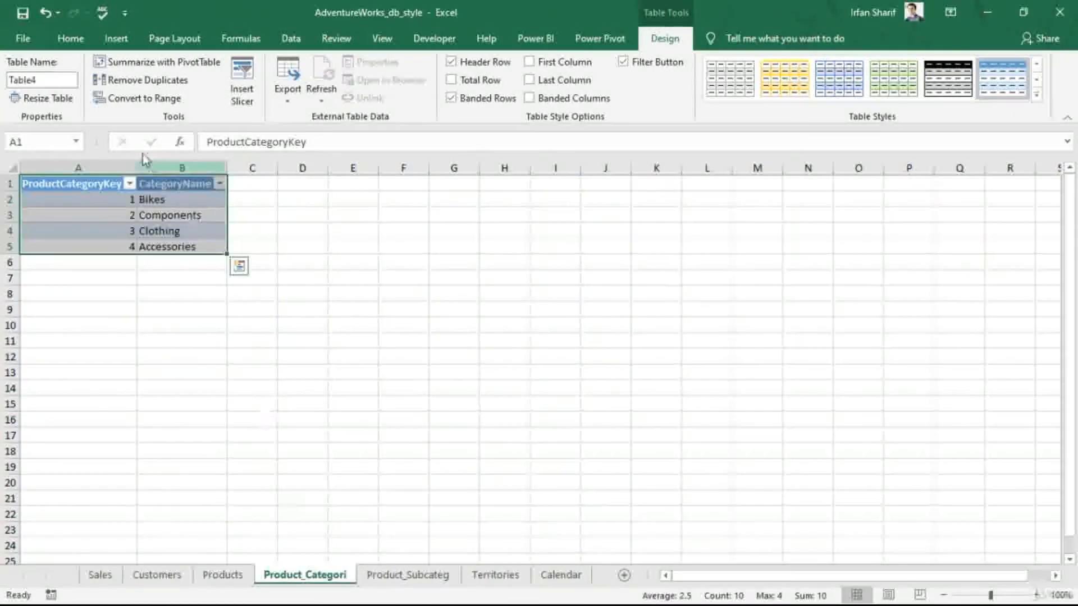
click(68, 79)
text(Category)
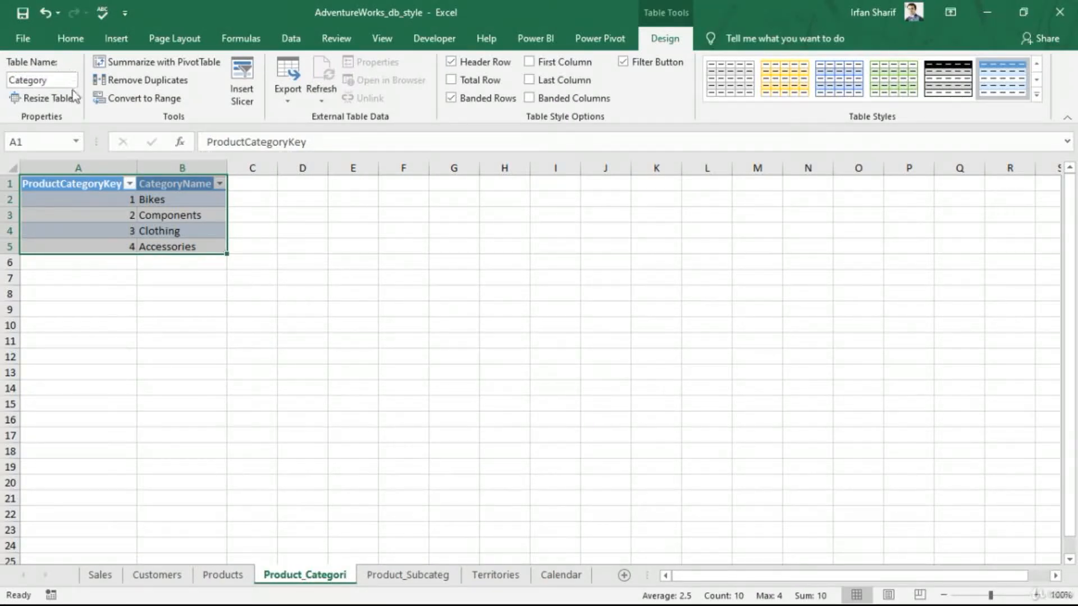
click(87, 216)
Step: Rename the table on the Product_Subcateg sheet to Subcategory
click(409, 577)
click(53, 80)
text(Subc)
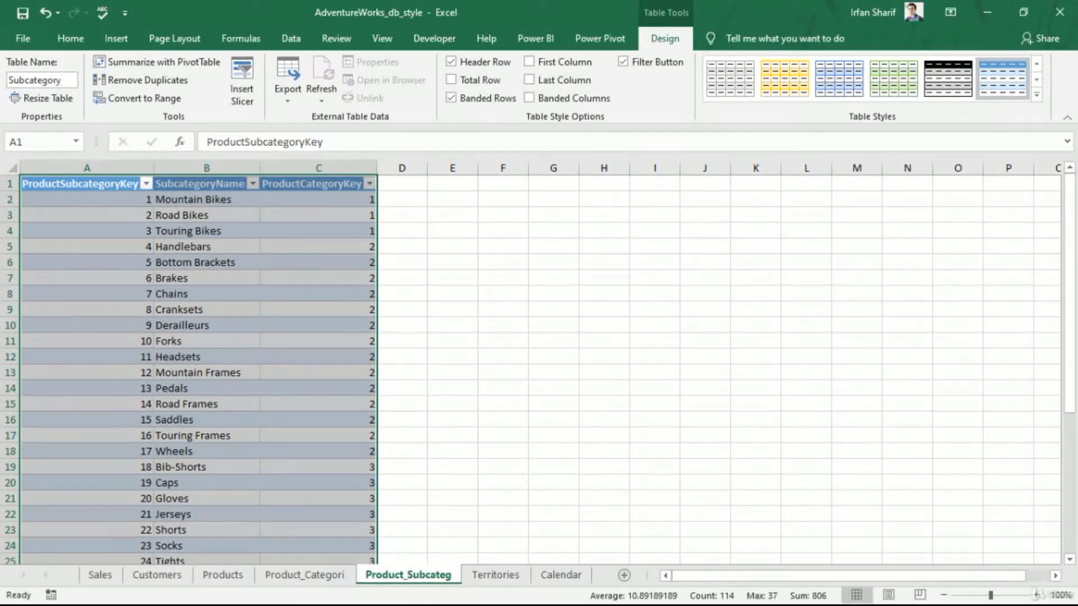
key(Return)
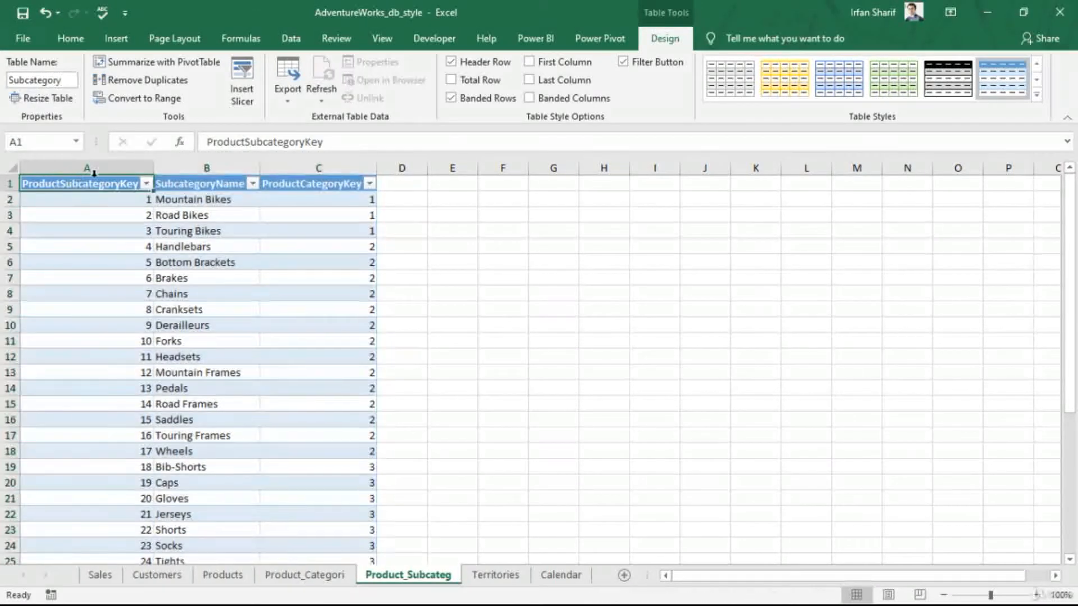
Step: Rename the table on the Territories sheet to Territory
click(505, 575)
click(73, 83)
key(BackSpace)
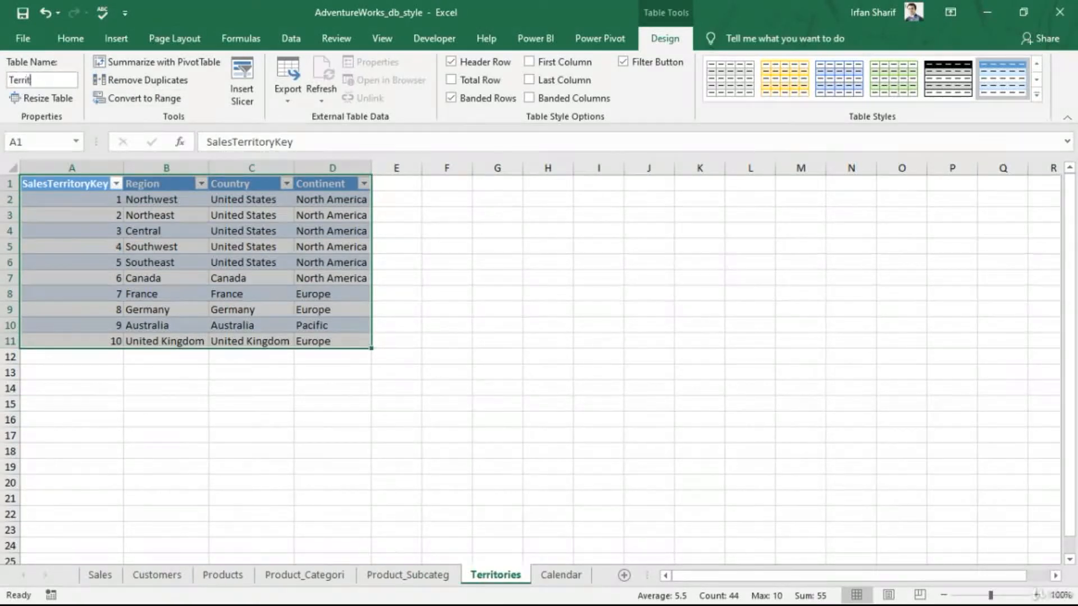
key(Return)
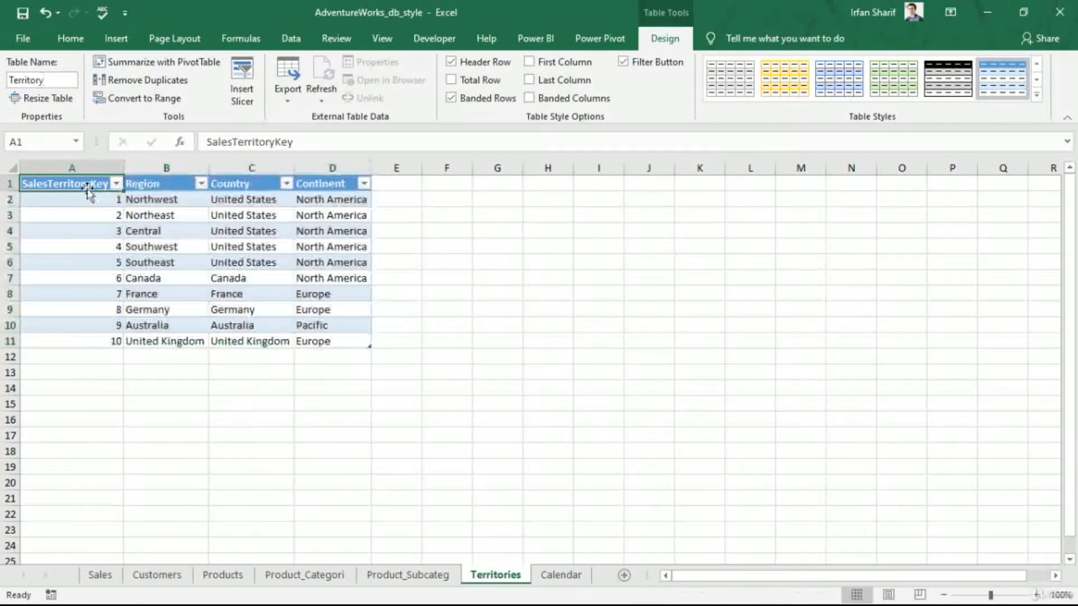
Step: Rename the date table on the Calendar sheet to Calender
click(561, 575)
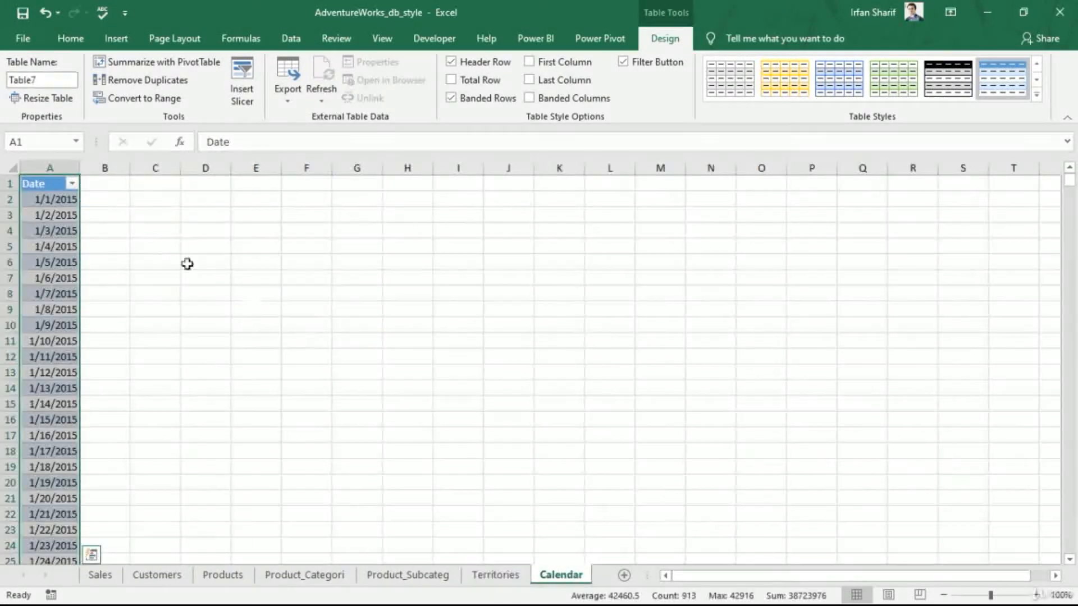
click(54, 183)
click(56, 79)
text(C)
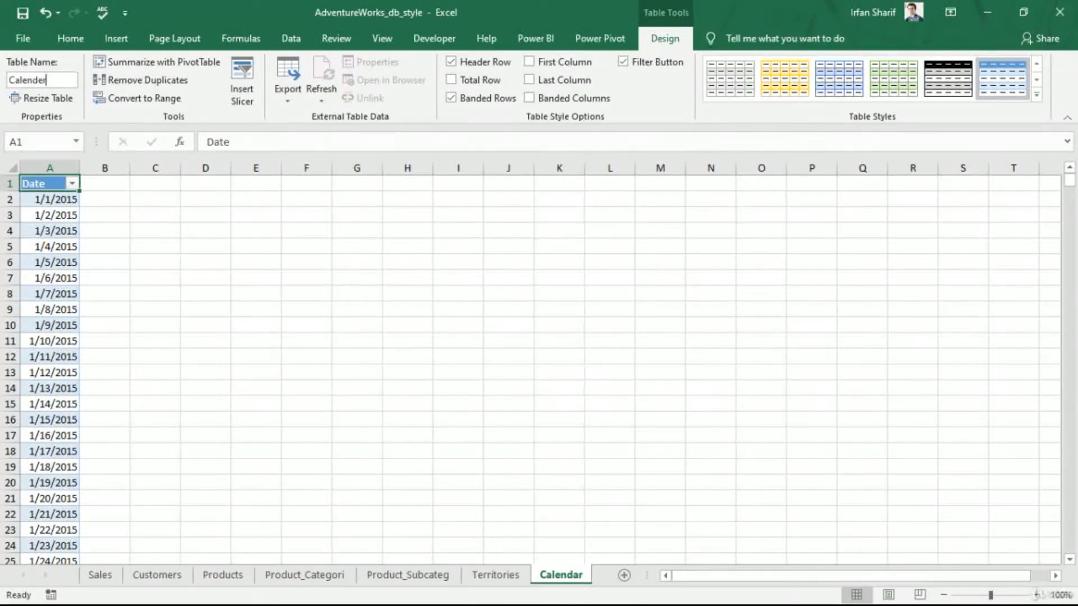
click(125, 200)
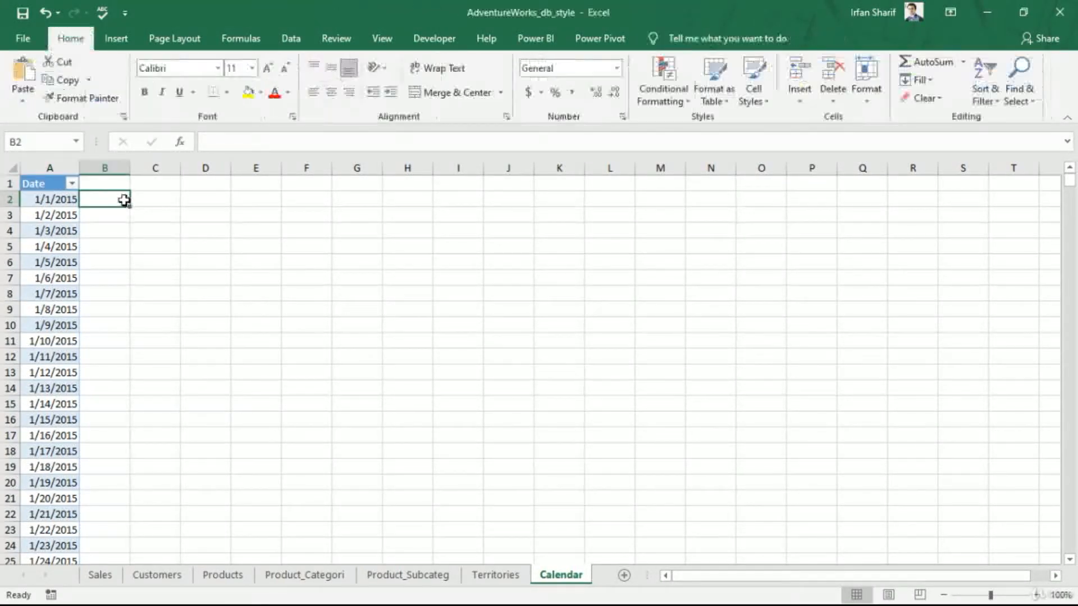
click(57, 183)
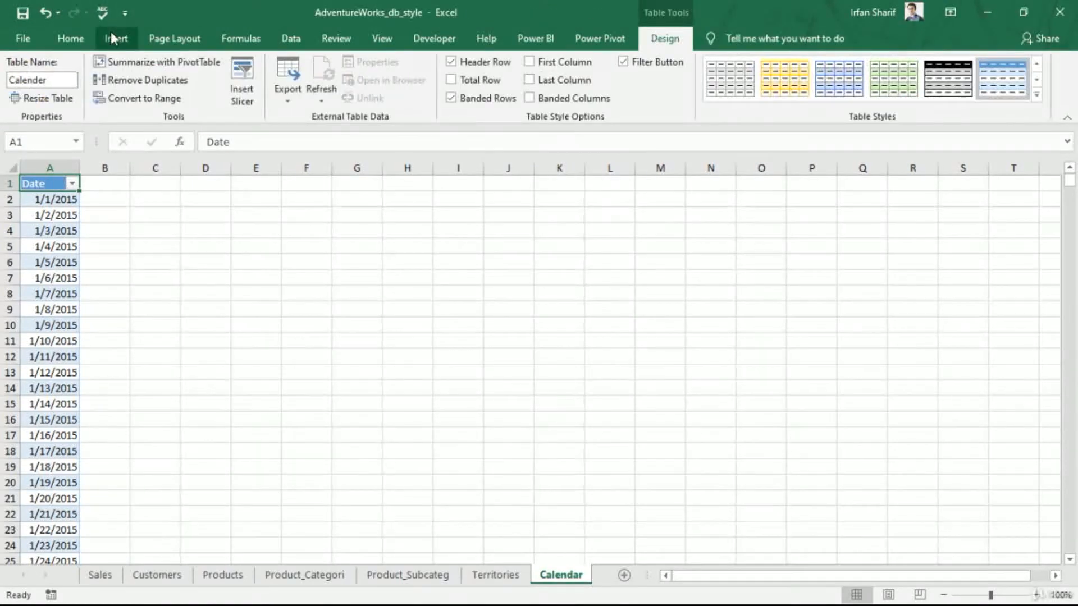
Step: Add the Sales table to the Power Pivot data model, then return to the workbook
click(115, 38)
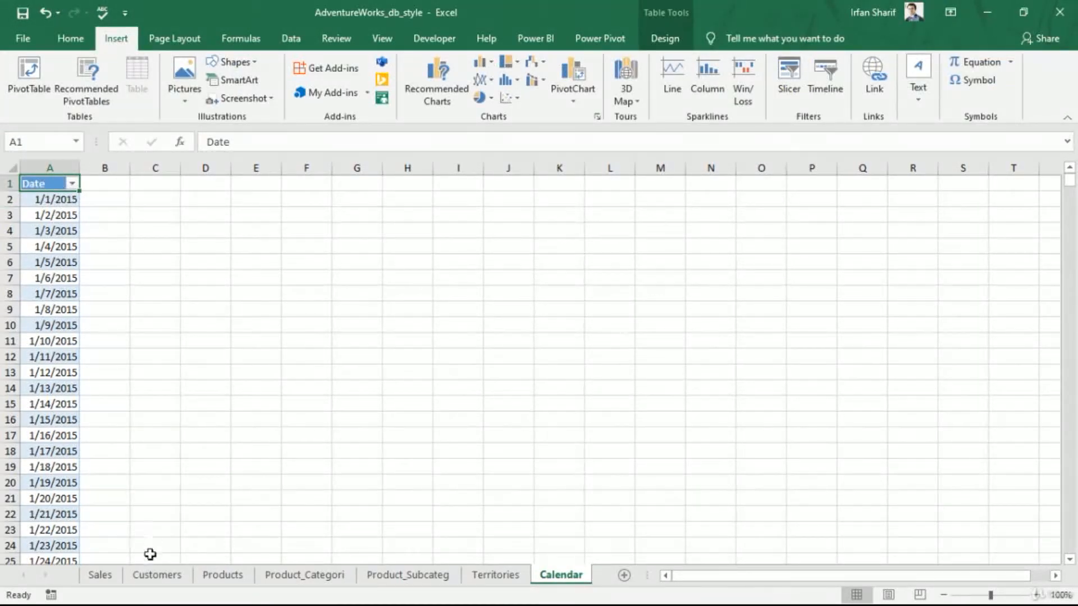
click(101, 575)
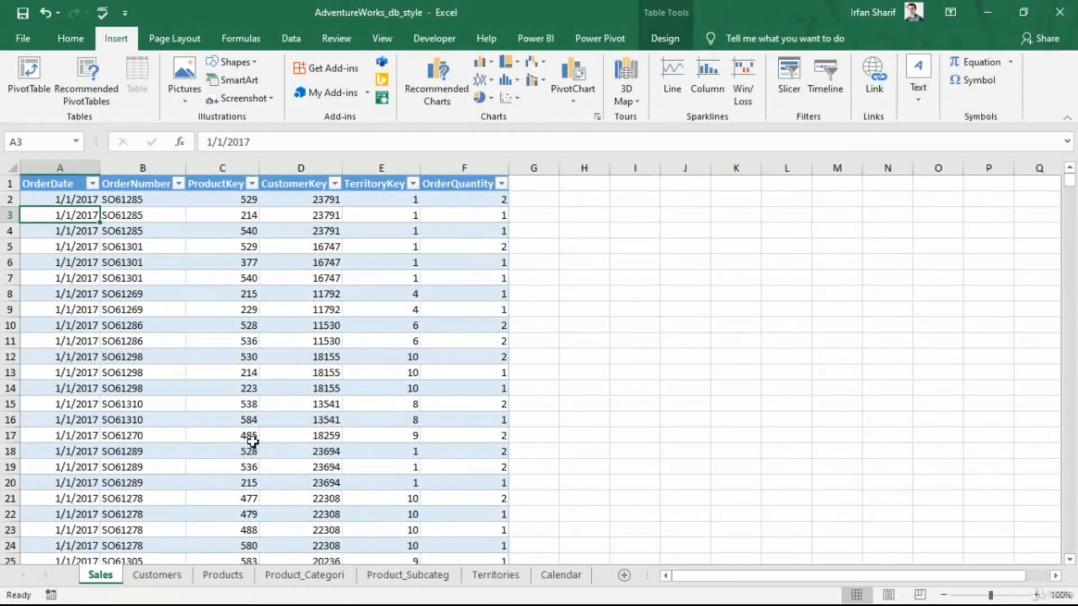
key(ctrl+Home)
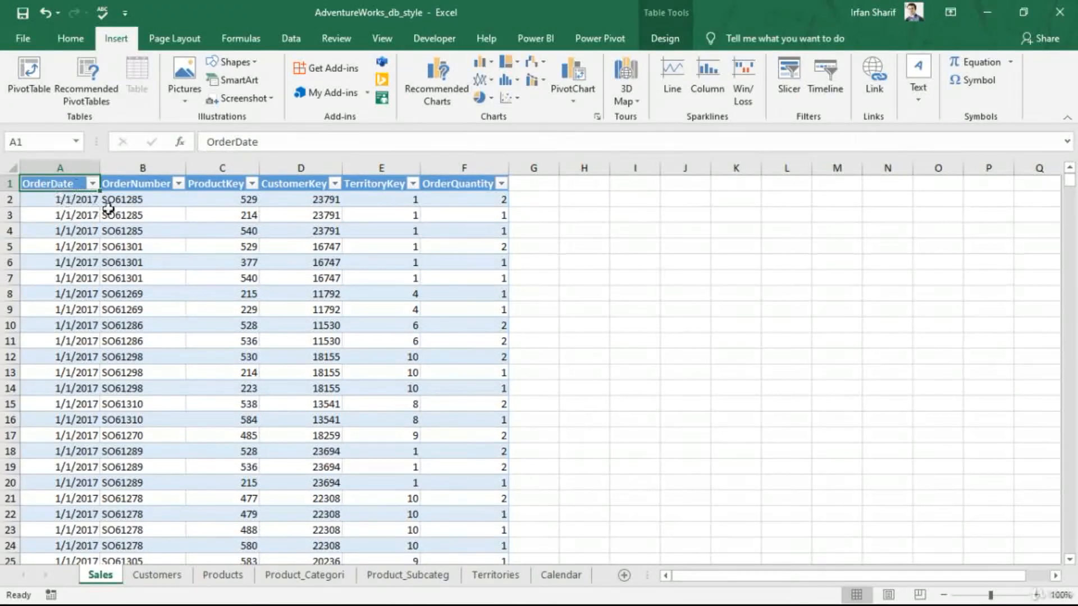
click(606, 42)
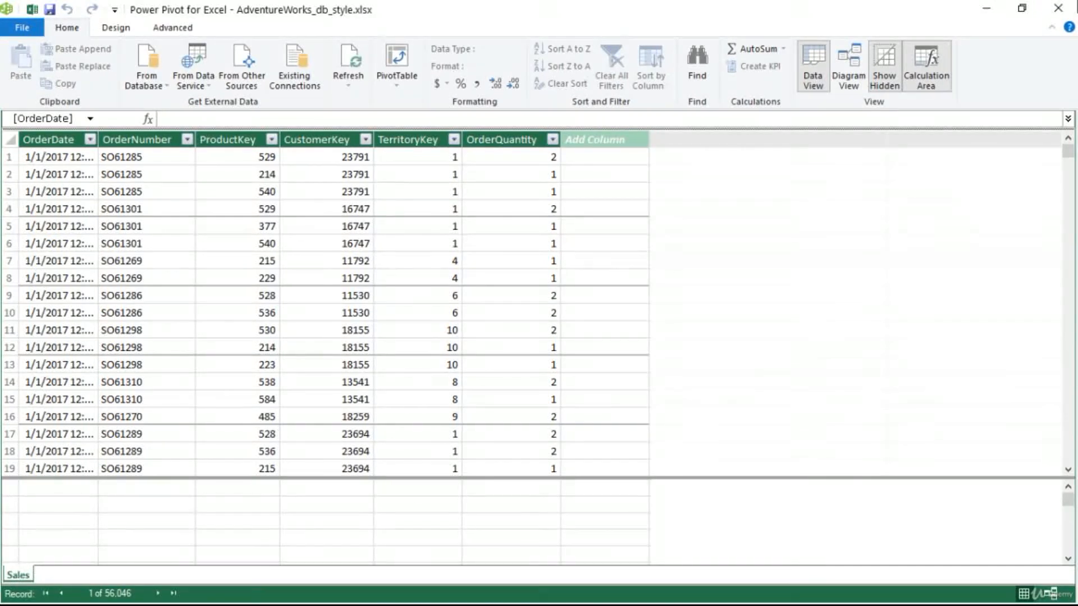
click(1062, 12)
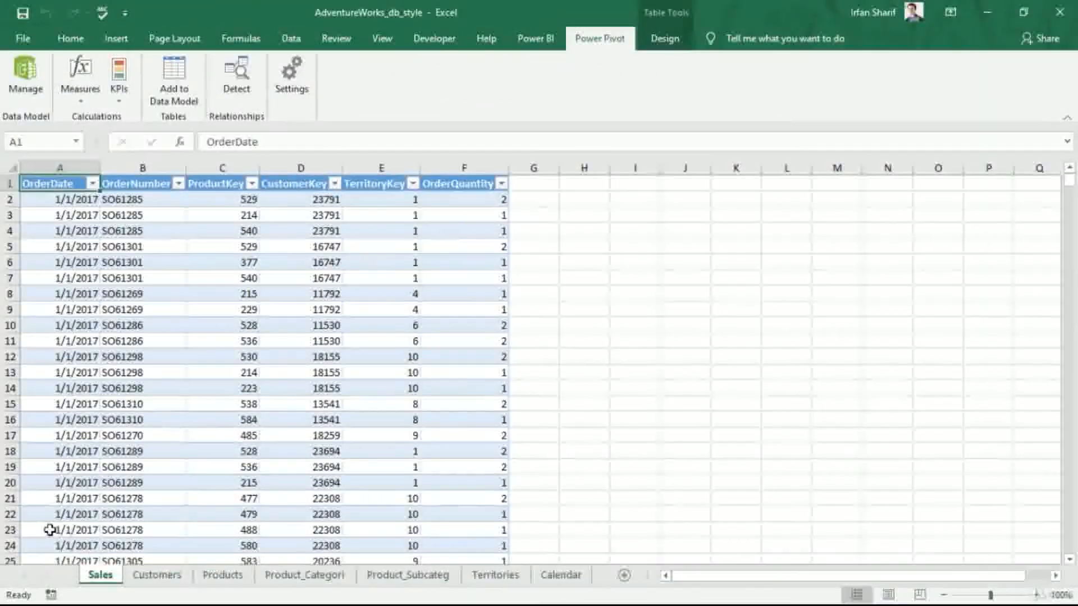
Step: Add the Customers table to the data model and return to the workbook
click(157, 575)
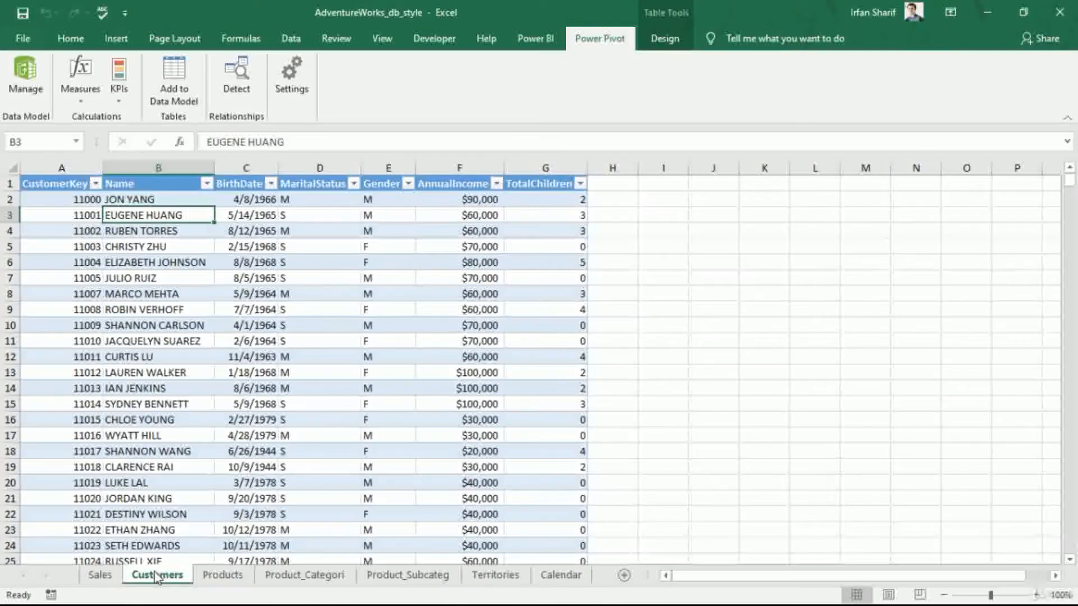
click(176, 90)
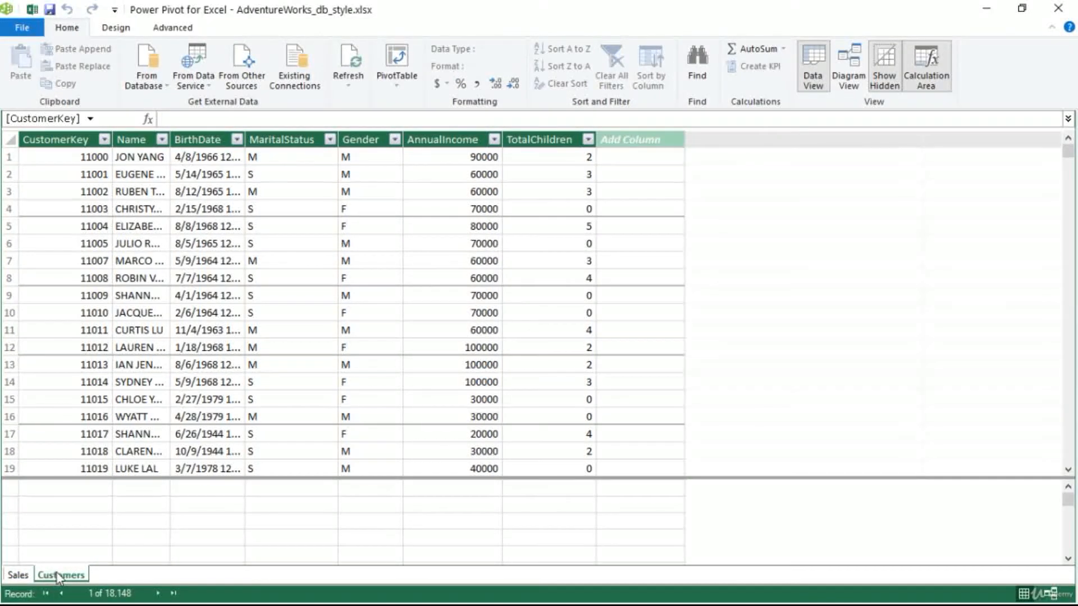
click(1048, 12)
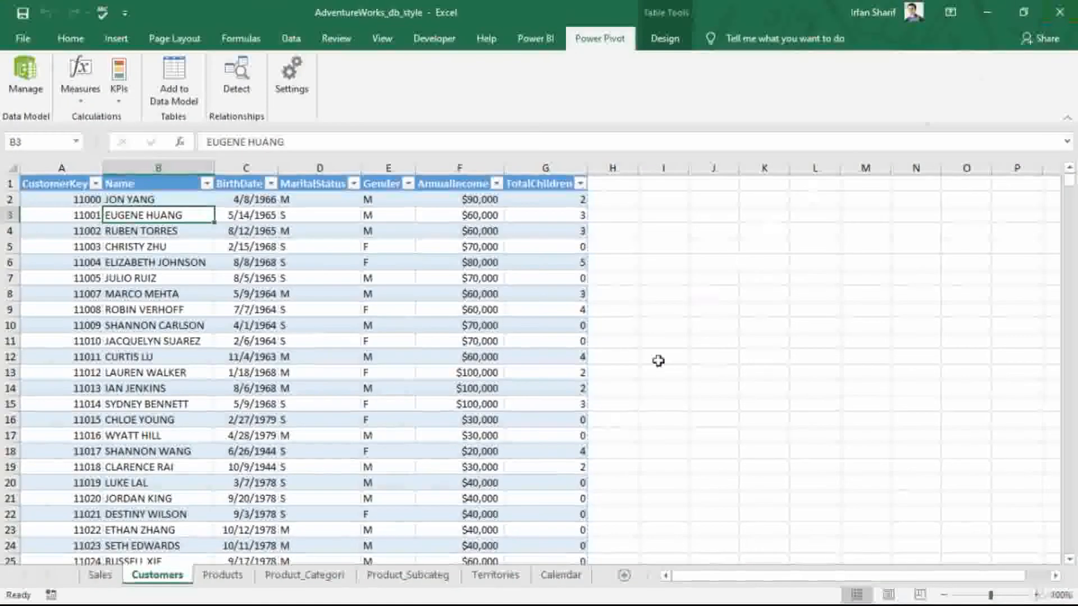
Step: Add the Products table to the data model and return to the workbook
click(224, 575)
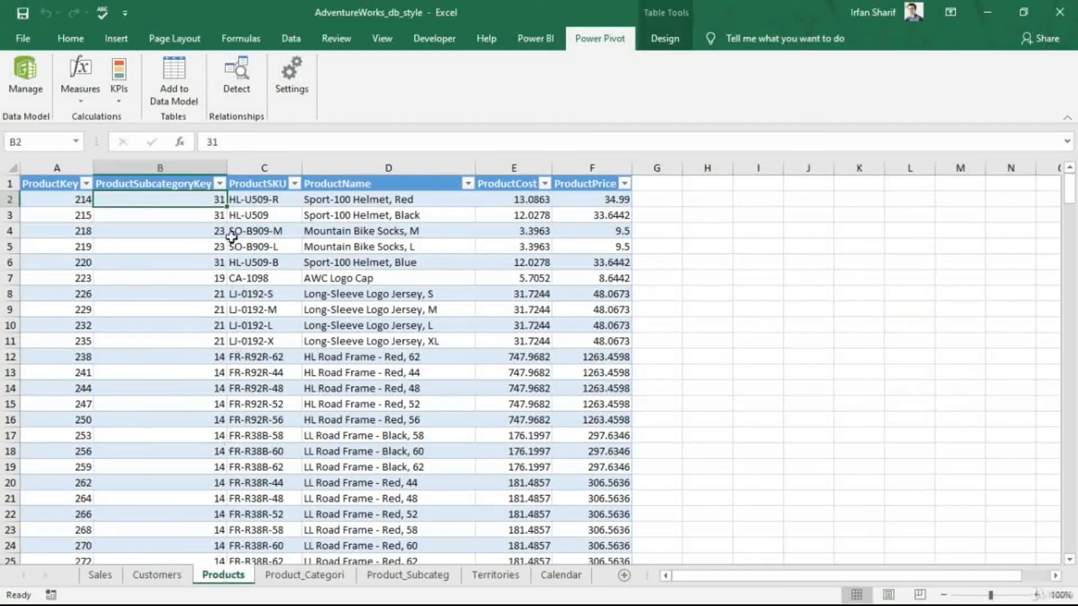
click(174, 76)
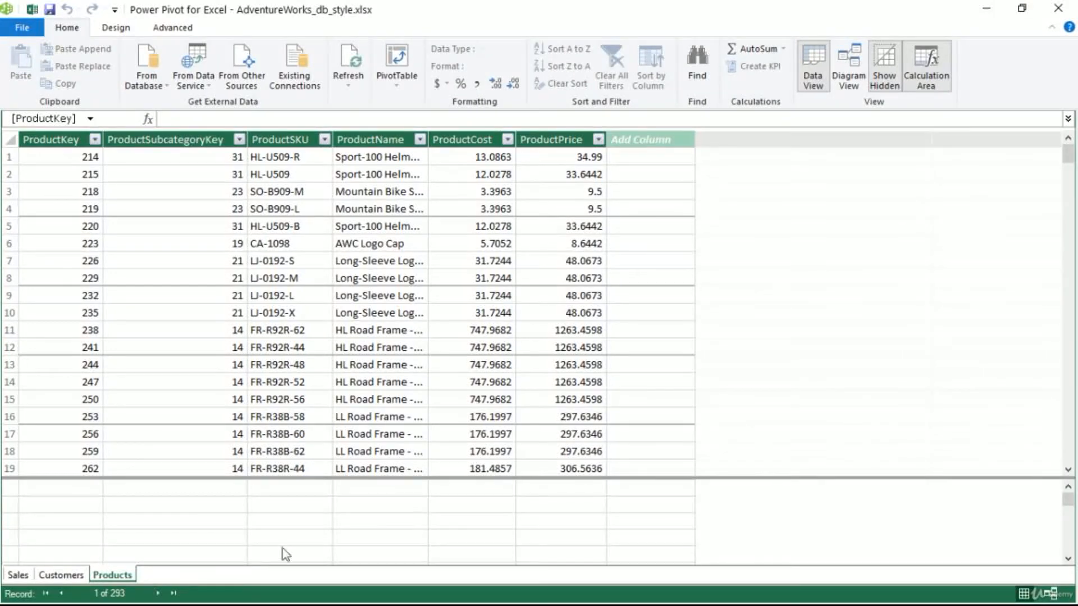
click(1049, 11)
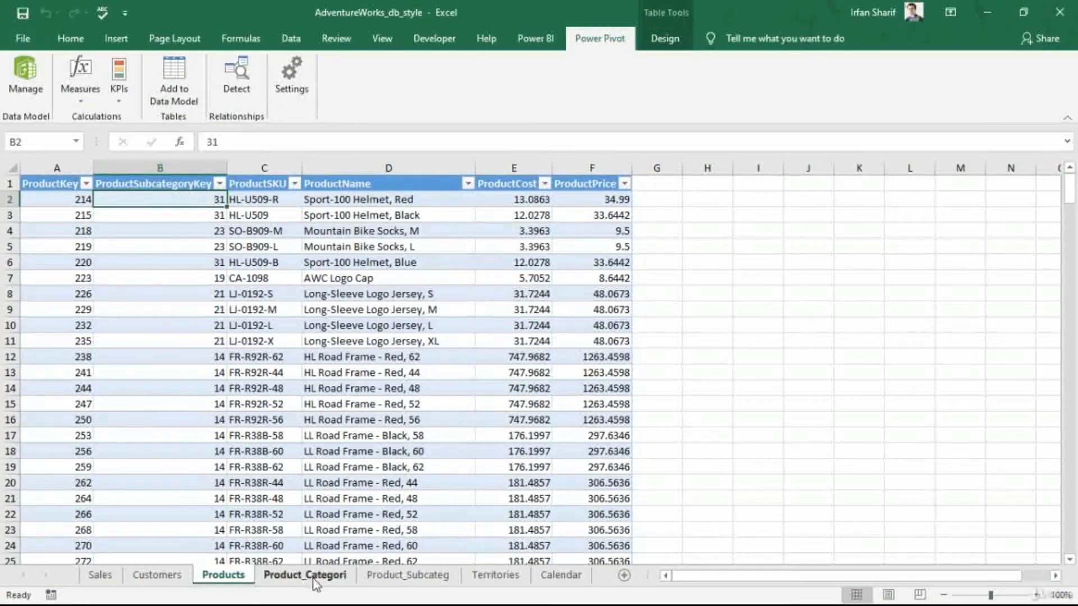
Step: Add the Category table from the Product_Categori sheet to the data model and return to the workbook
click(321, 576)
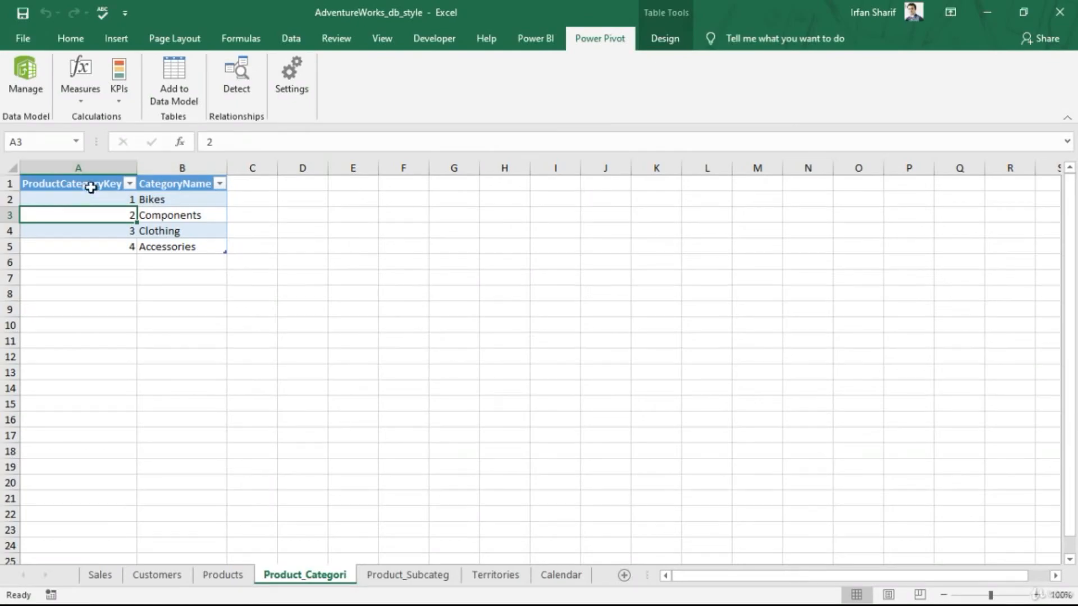
click(89, 185)
click(175, 84)
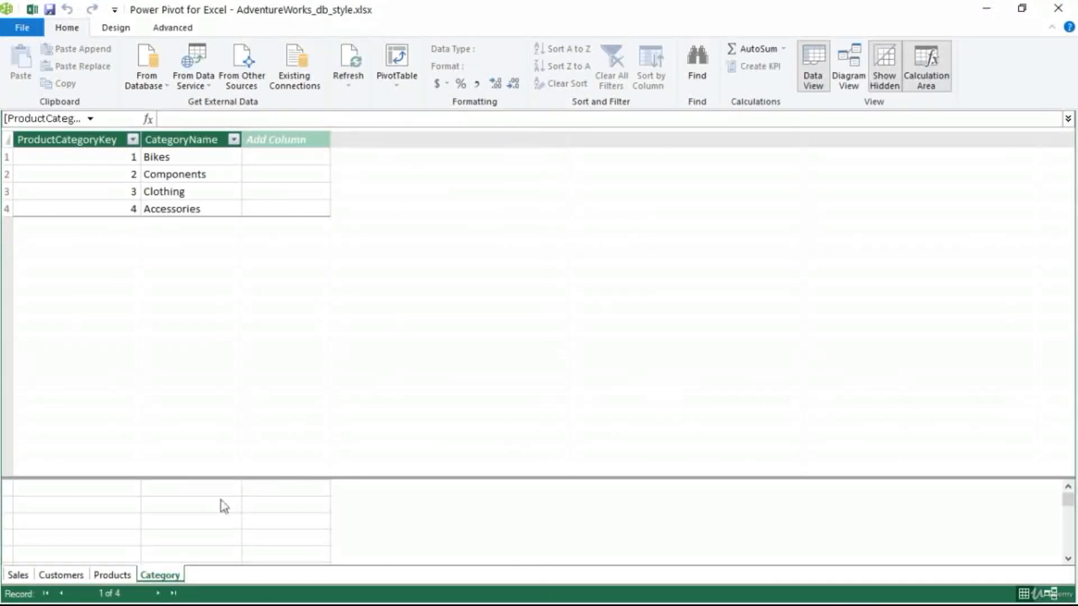
click(1058, 8)
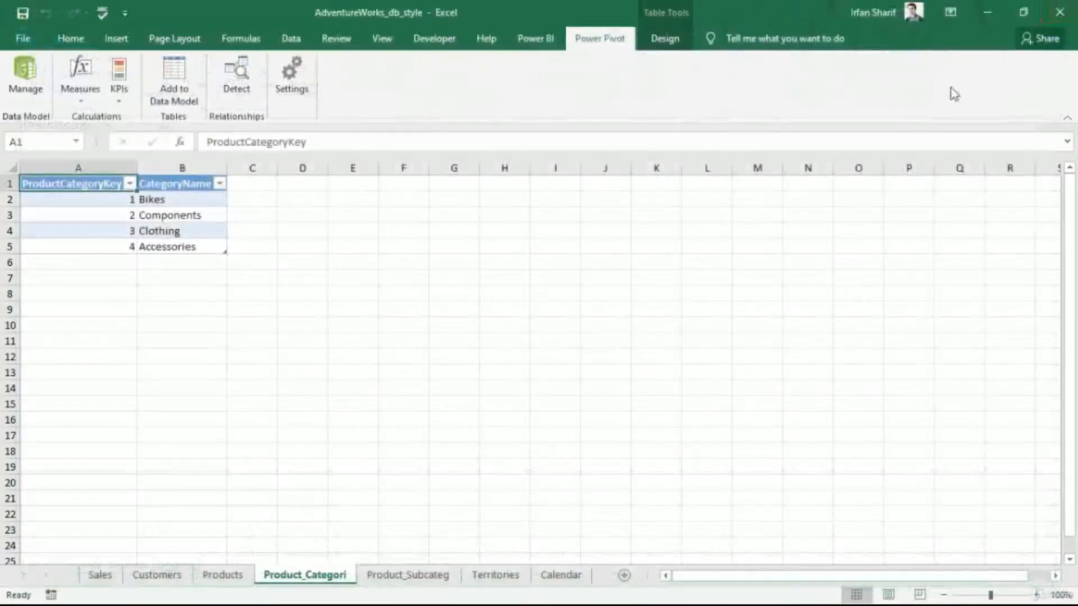
Step: Add the Subcategory table from the Product_Subcateg sheet to the data model and return to the workbook
click(407, 575)
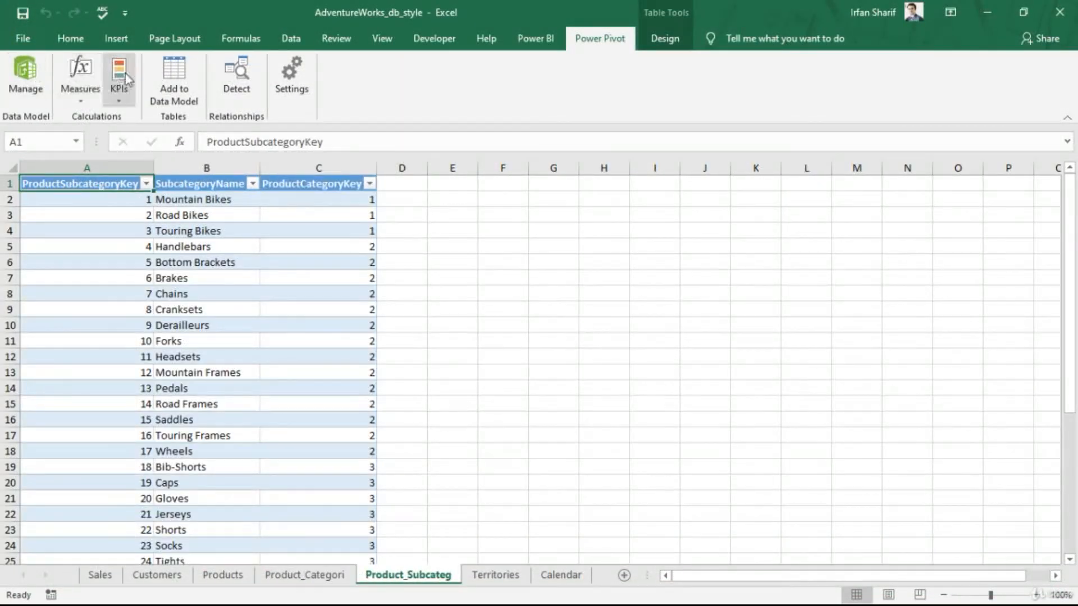
click(174, 85)
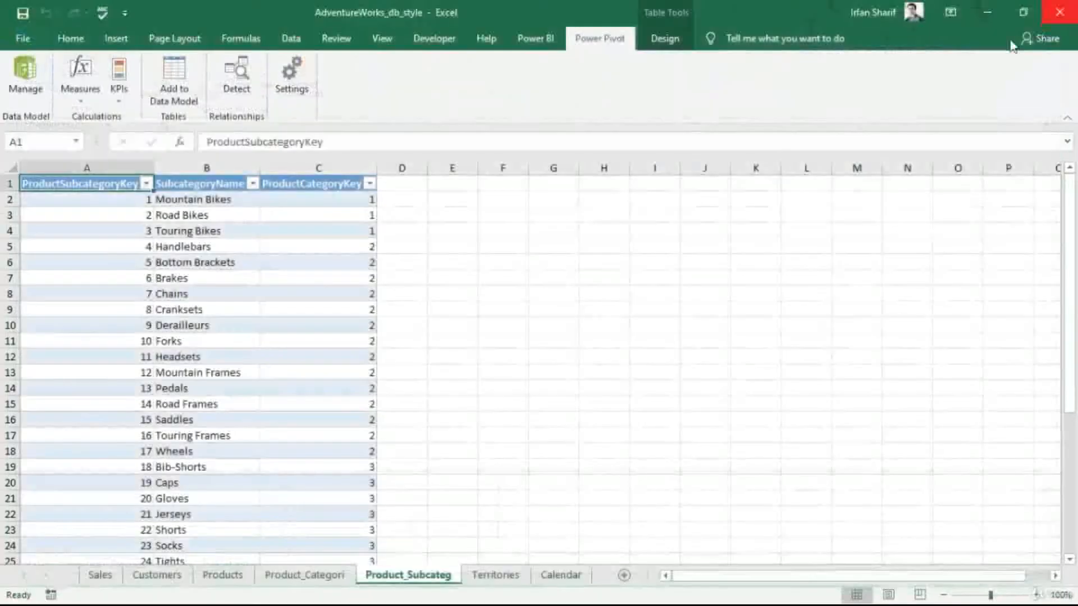
click(1058, 8)
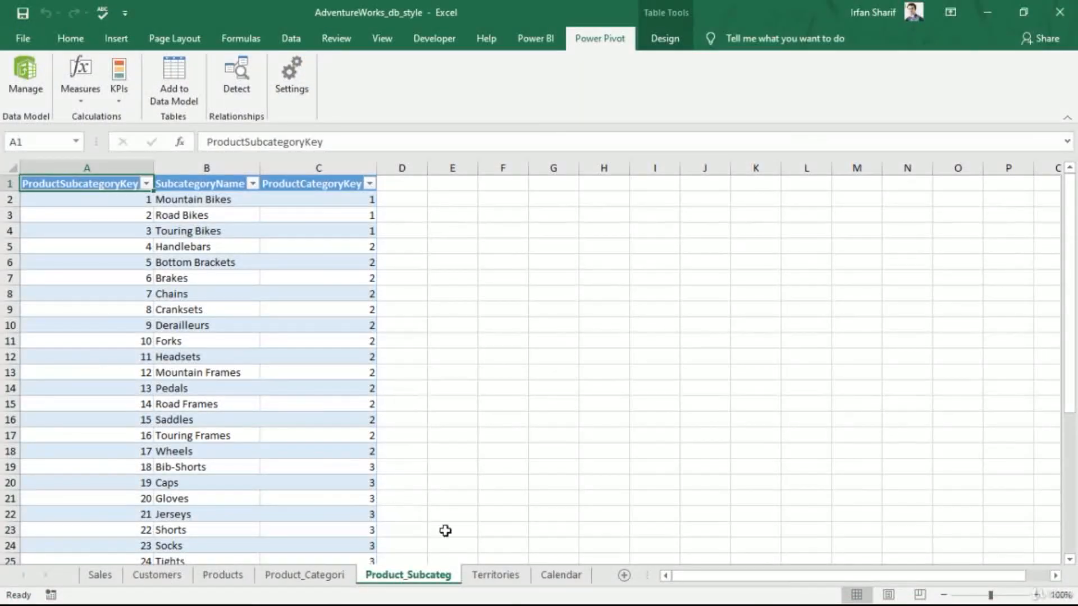
Step: Add the Territory table from the Territories sheet to the data model and return to the workbook
click(500, 577)
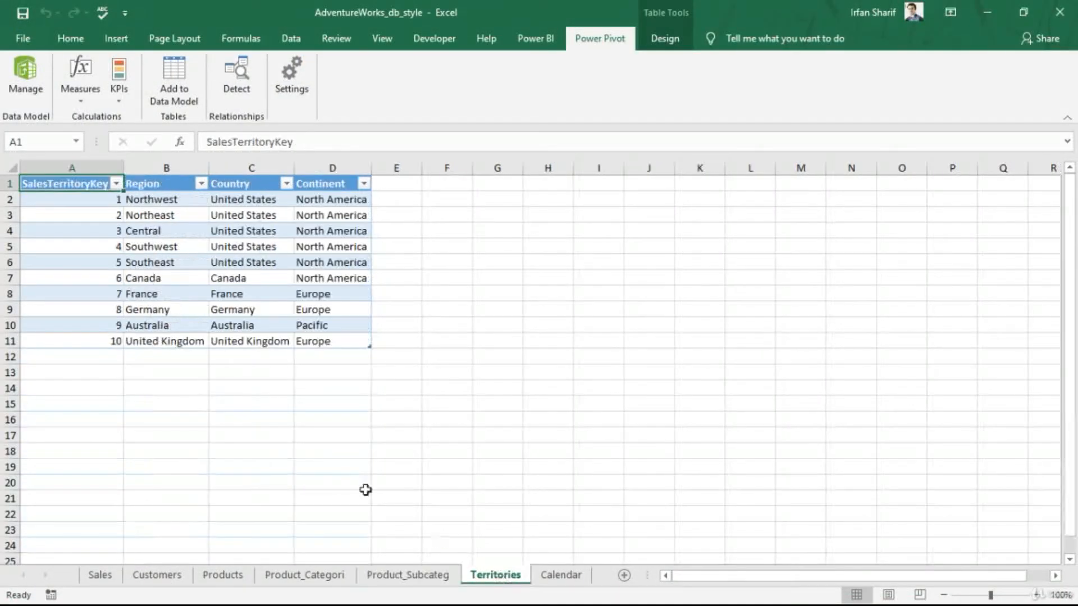
click(167, 93)
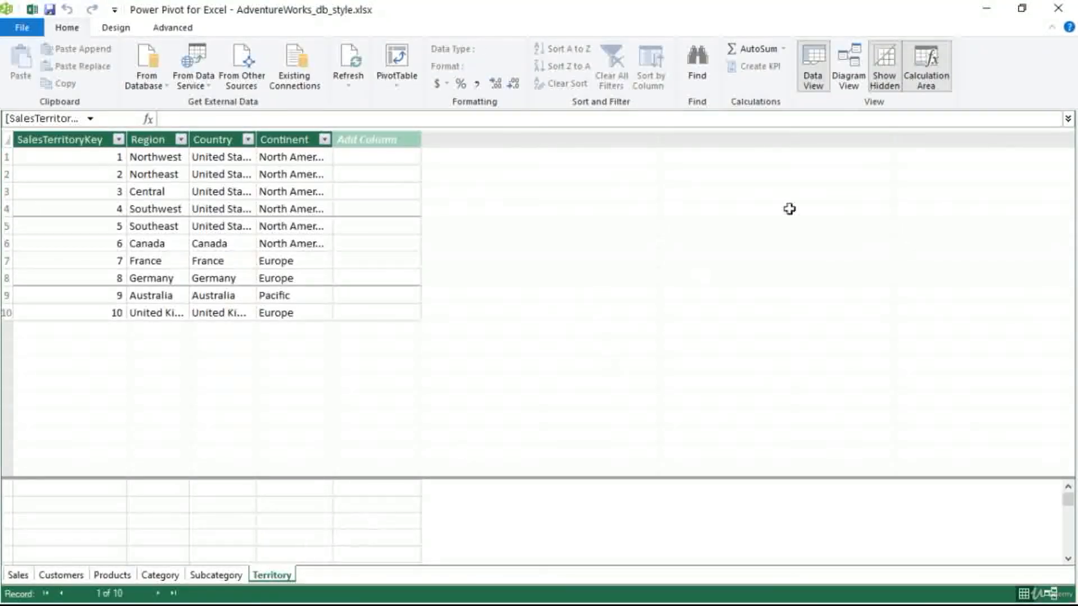
click(1058, 8)
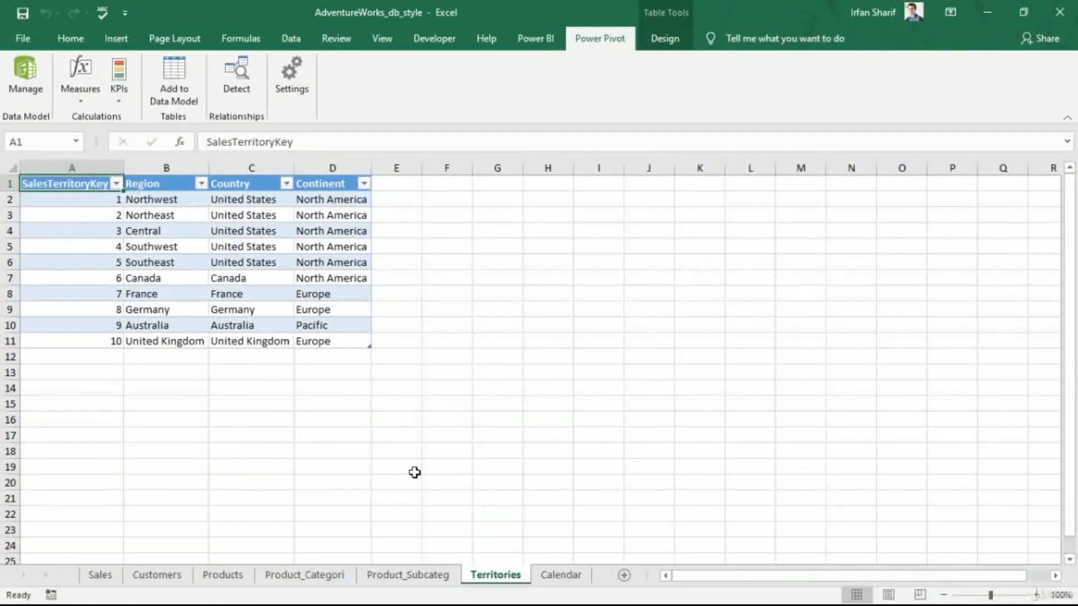
Step: Add the Calender table from the Calendar sheet to the data model
click(556, 574)
click(169, 92)
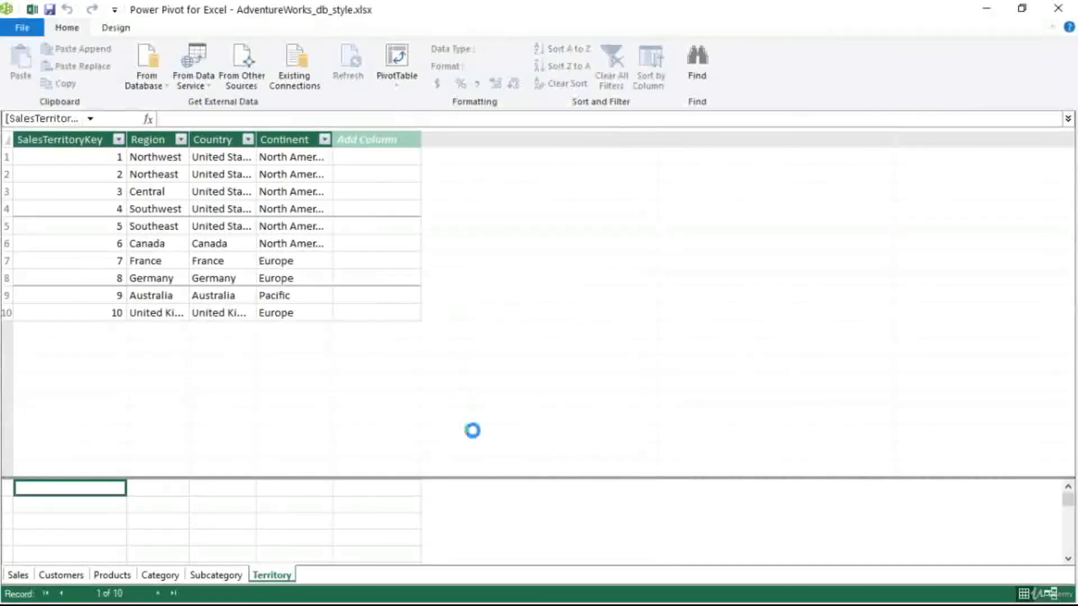